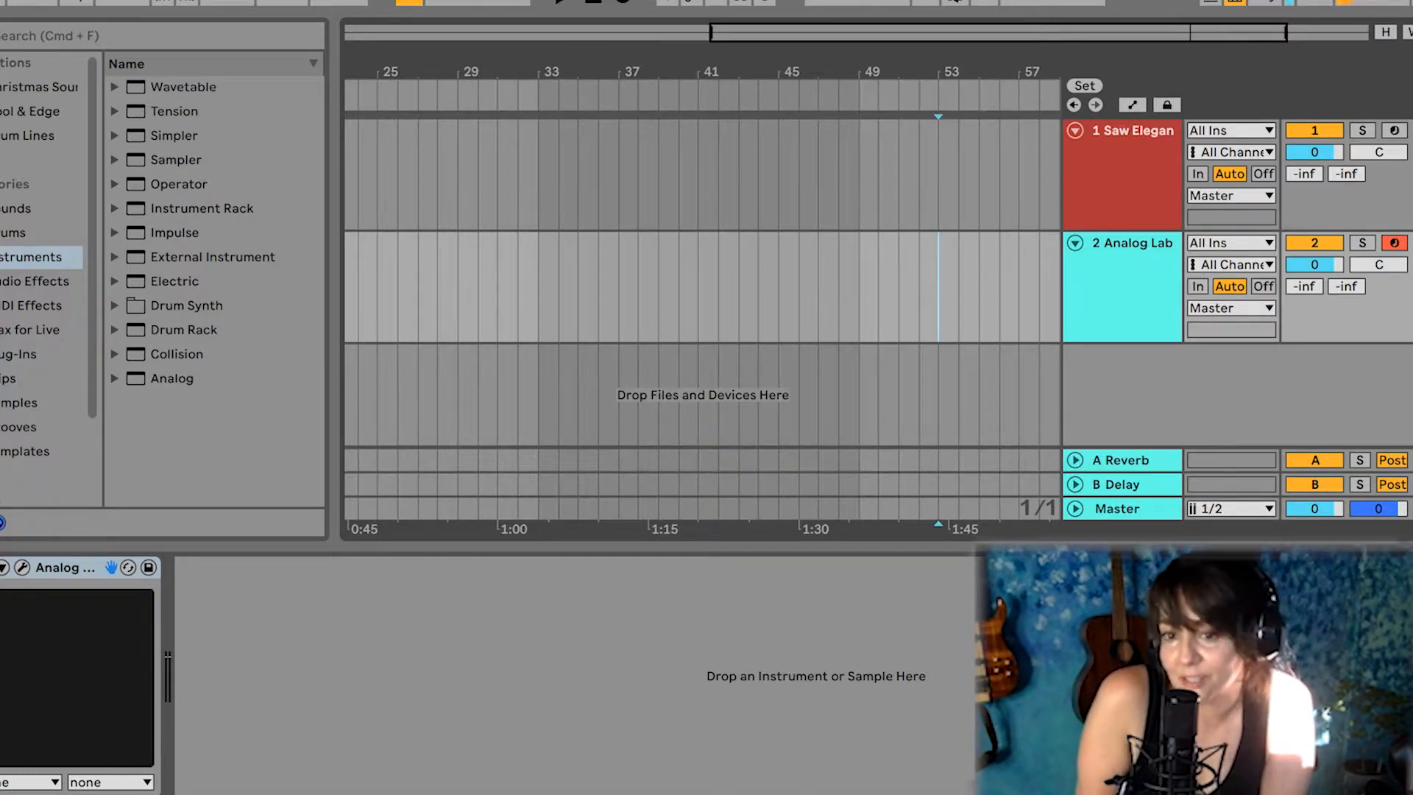
Change the colour of the Saw Elegant track to blue
right_click(1114, 189)
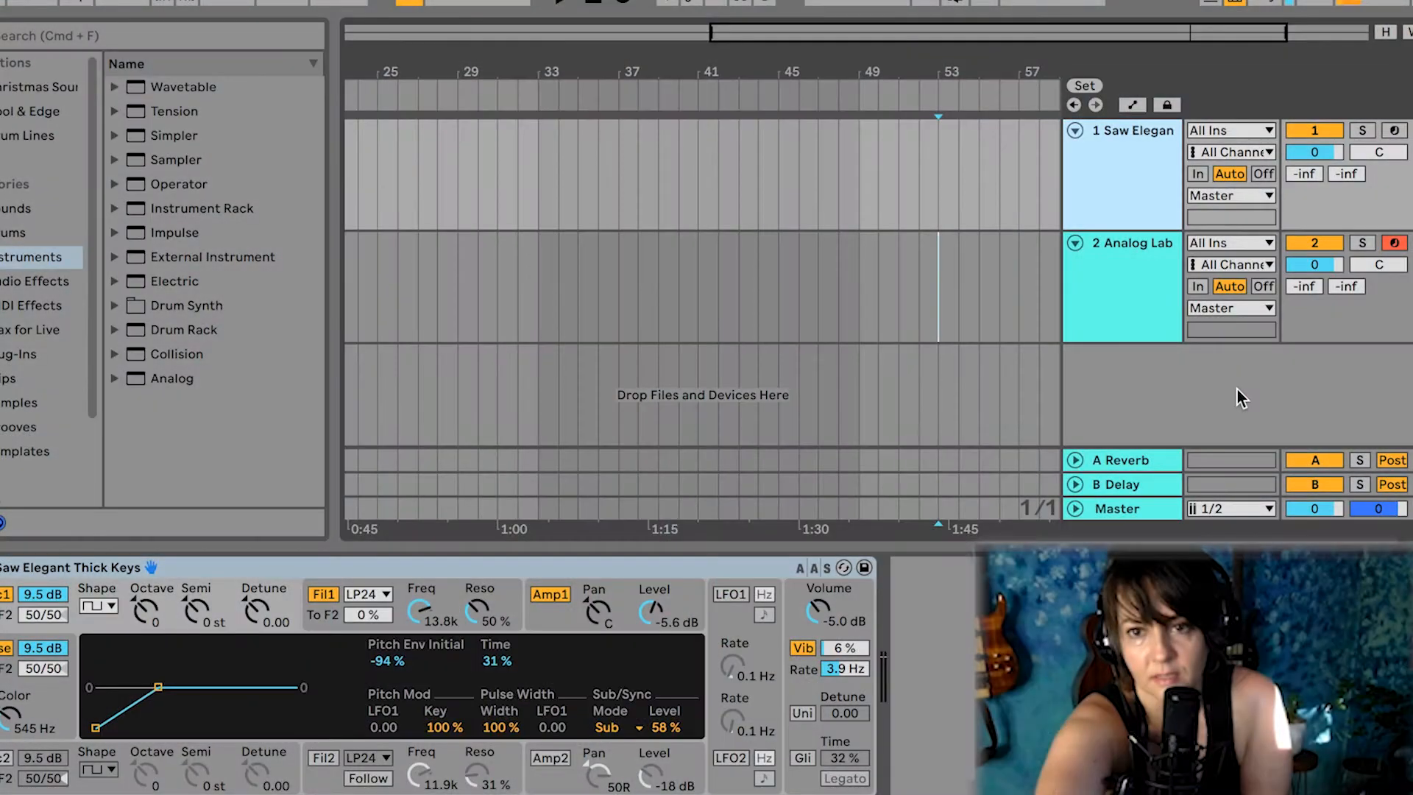
click(860, 199)
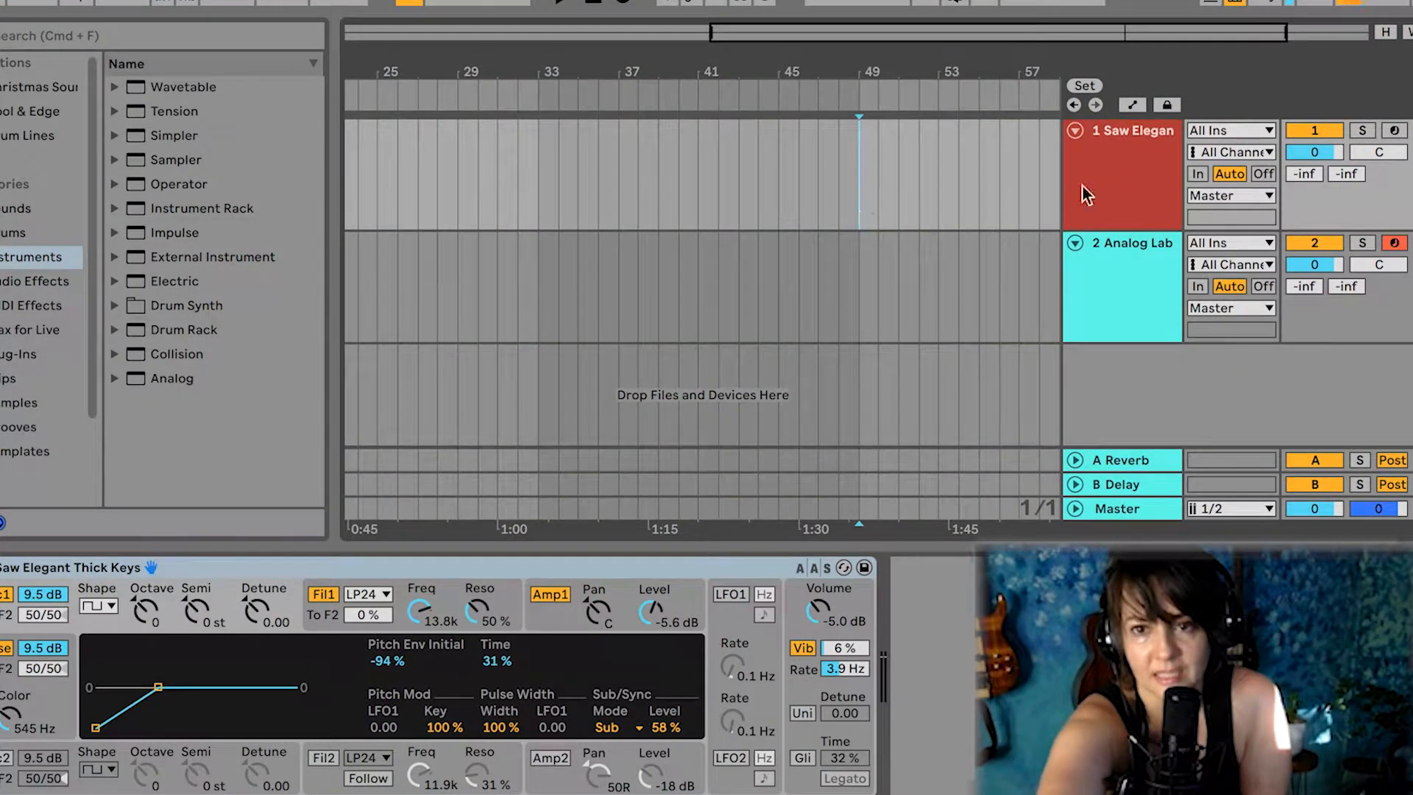
right_click(1131, 172)
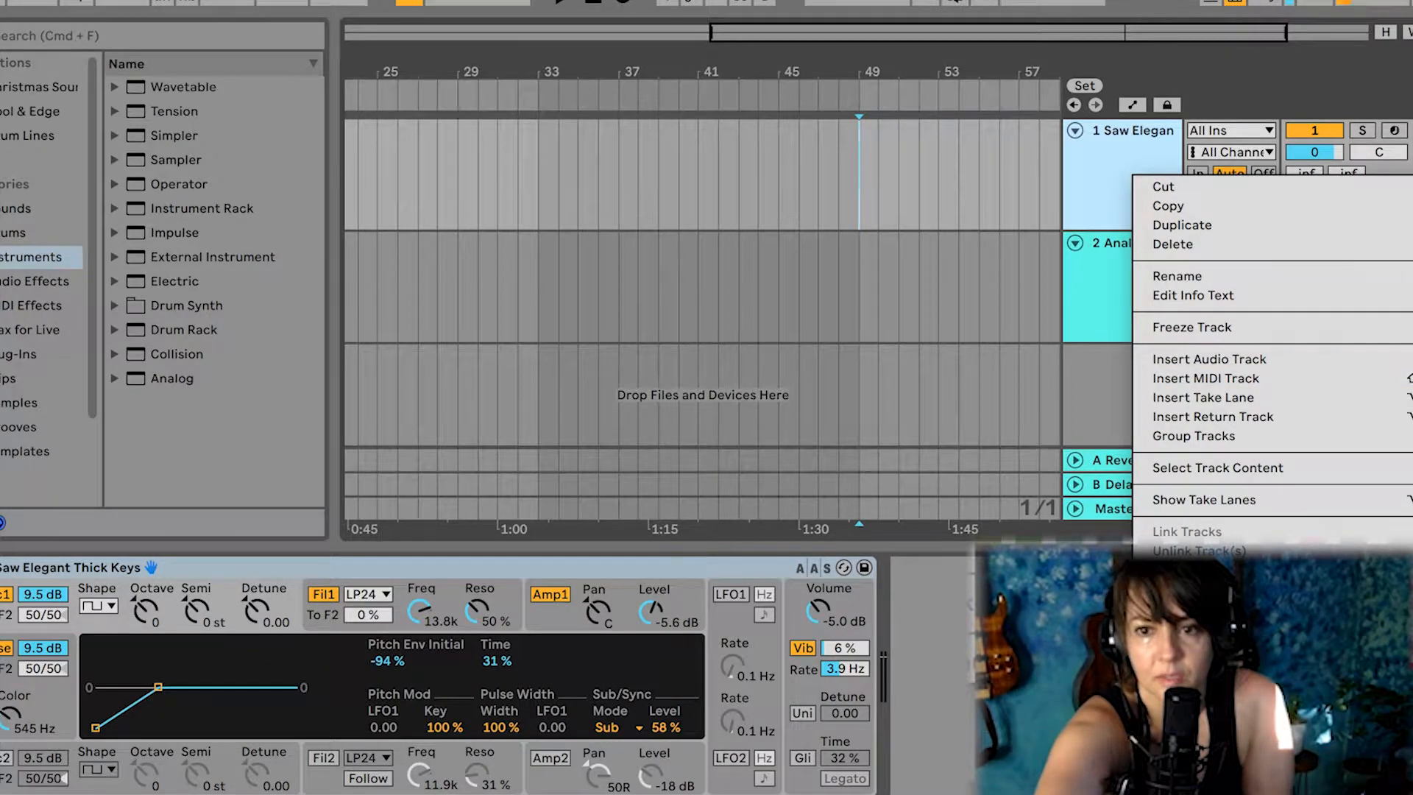
click(1317, 627)
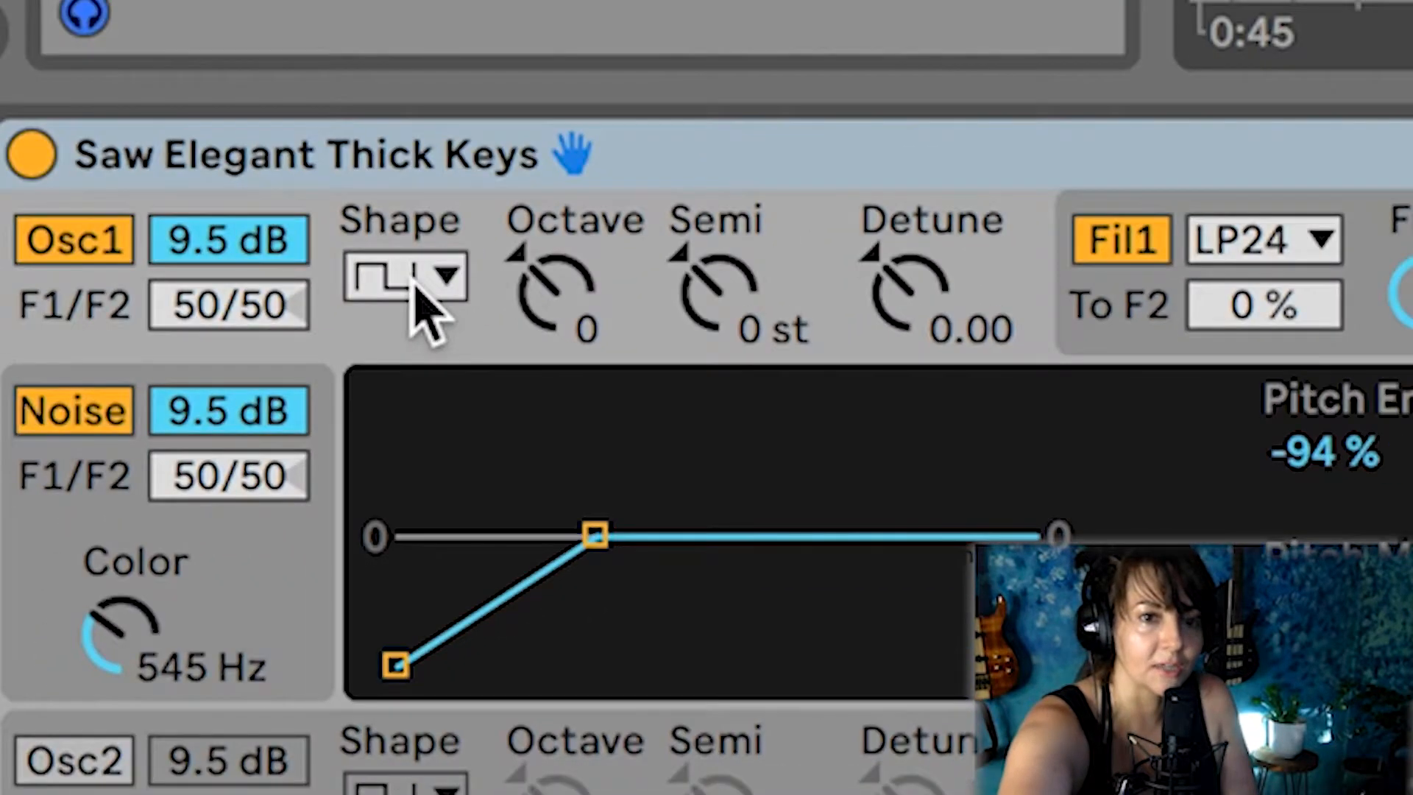
Set oscillator 1 of the Saw Elegant Thick Keys synth to a sine wave and switch off the noise generator and filter 1
click(104, 608)
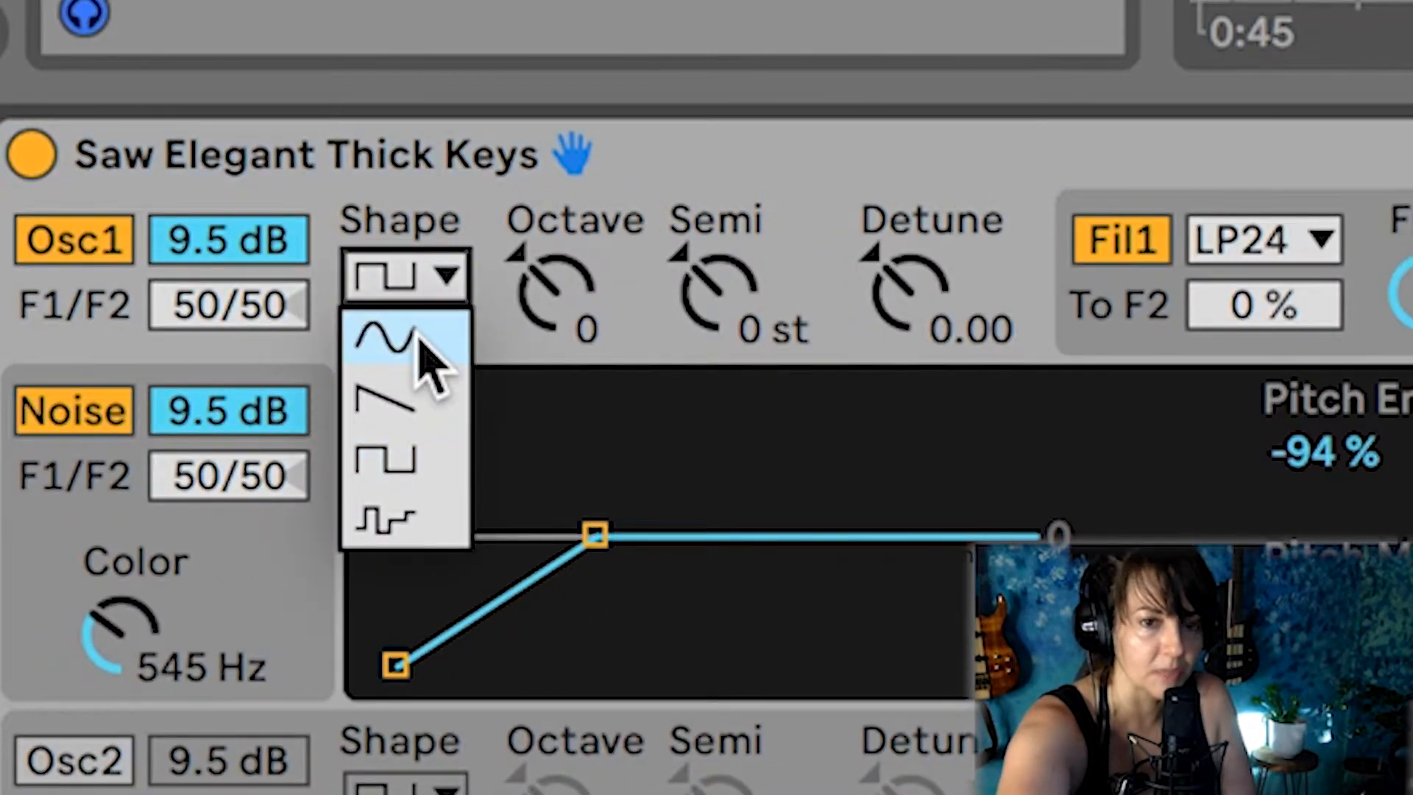
click(423, 344)
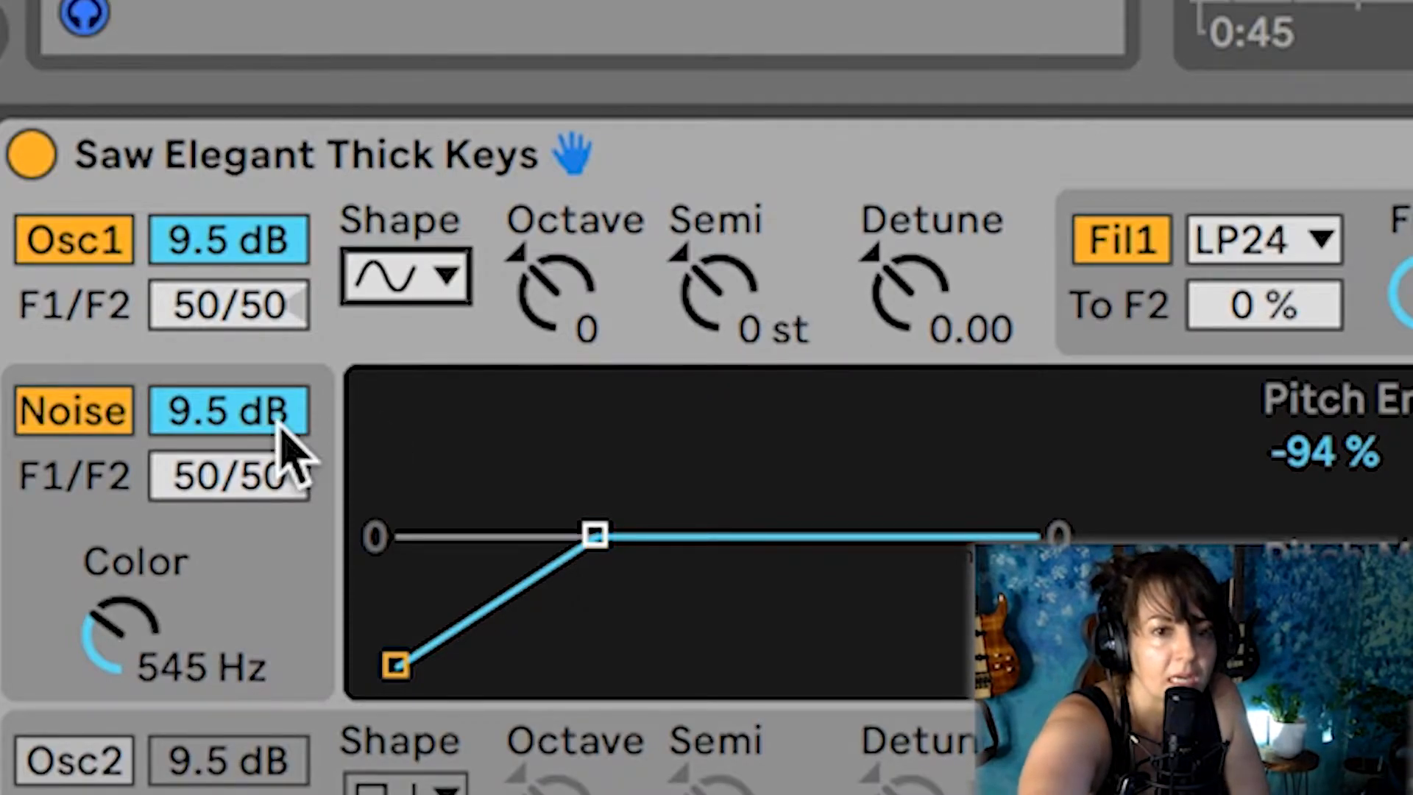
click(82, 425)
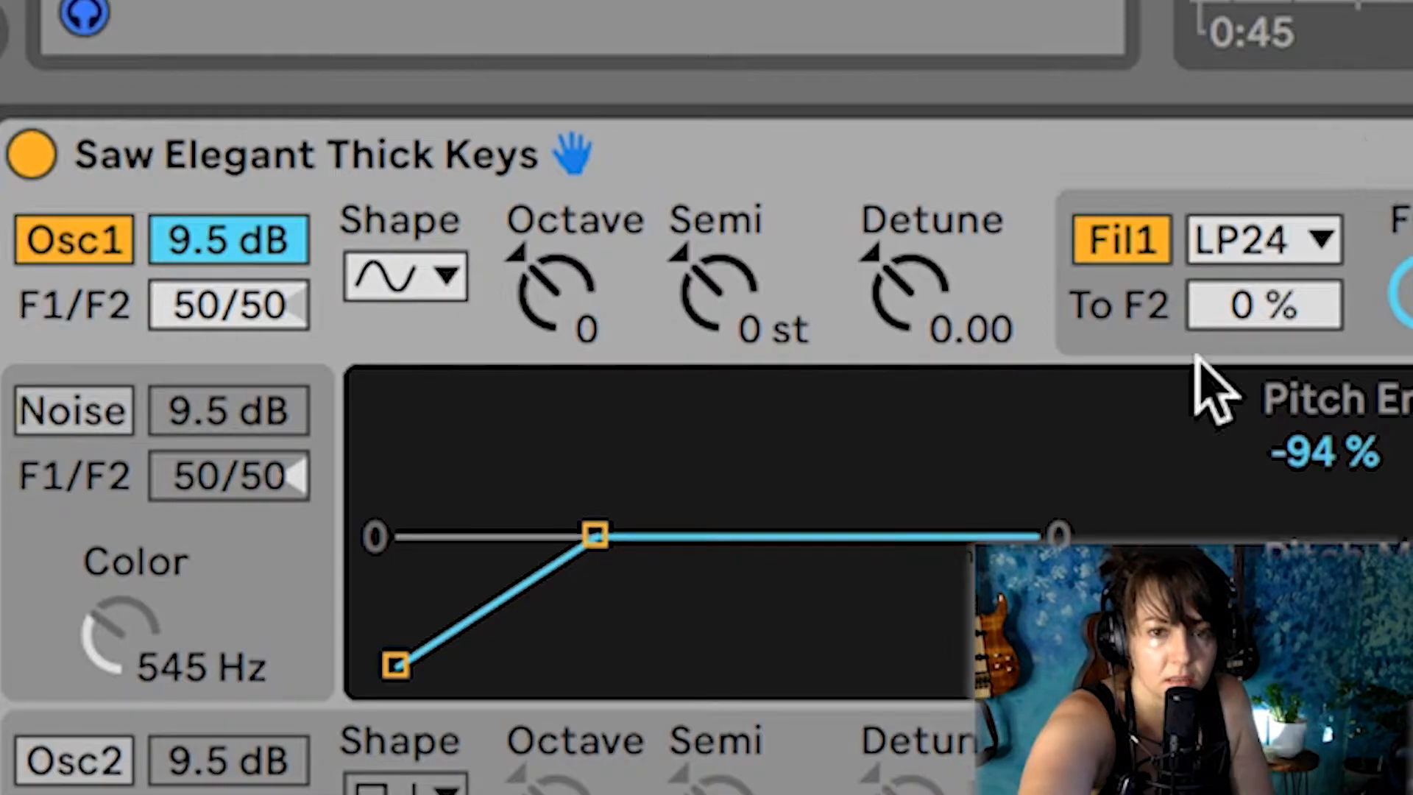
click(1117, 256)
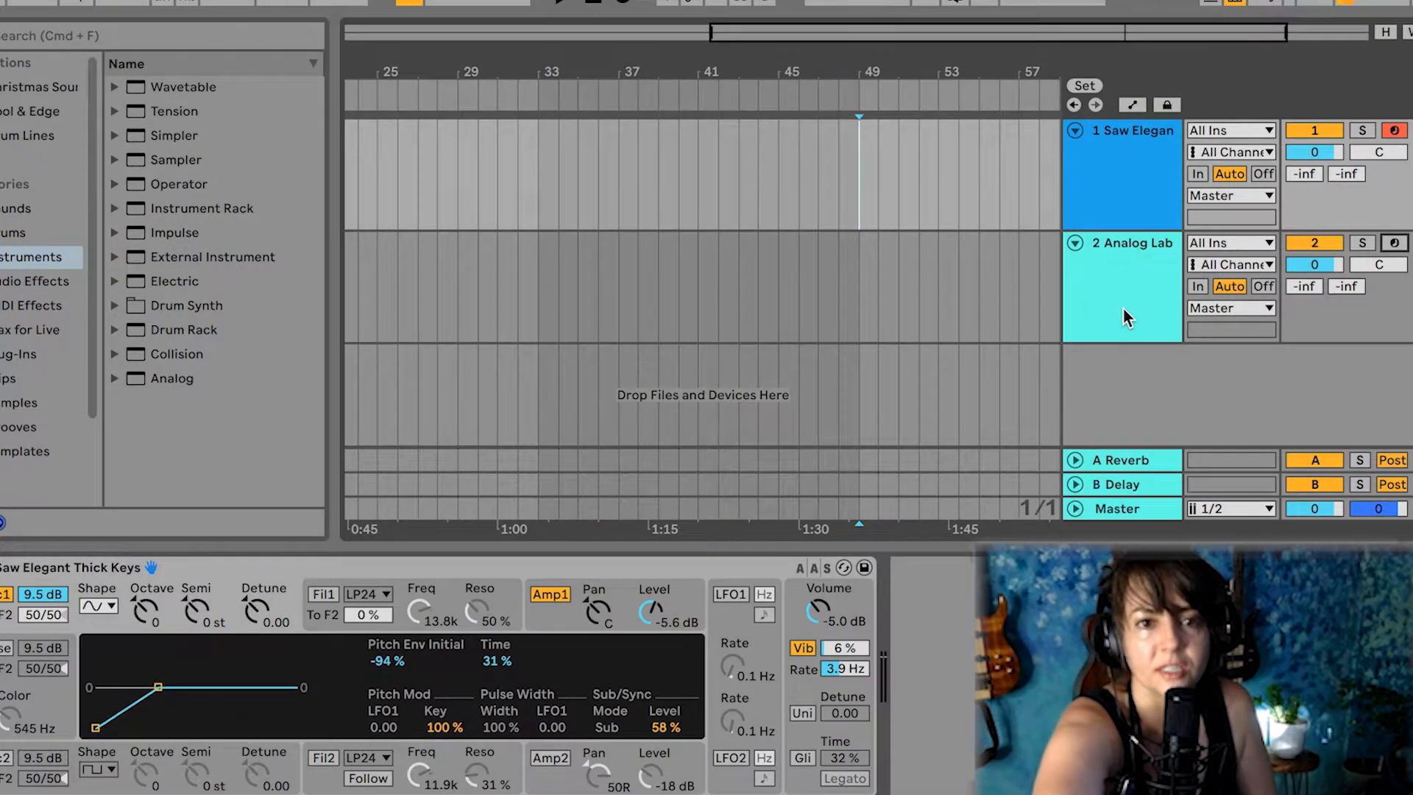
Lower oscillator 1 of the Saw Elegant track's synth to octave -1
click(1123, 309)
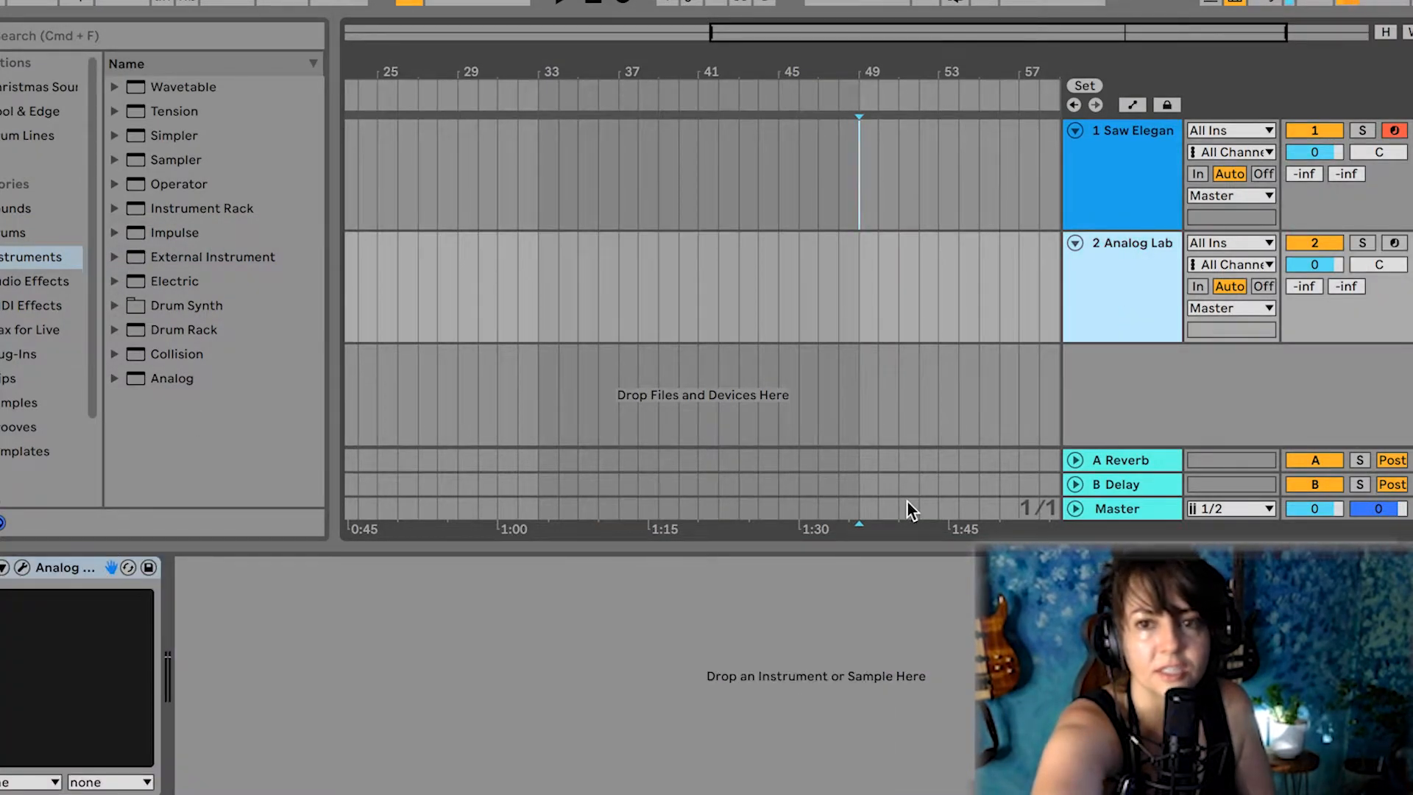
click(1127, 194)
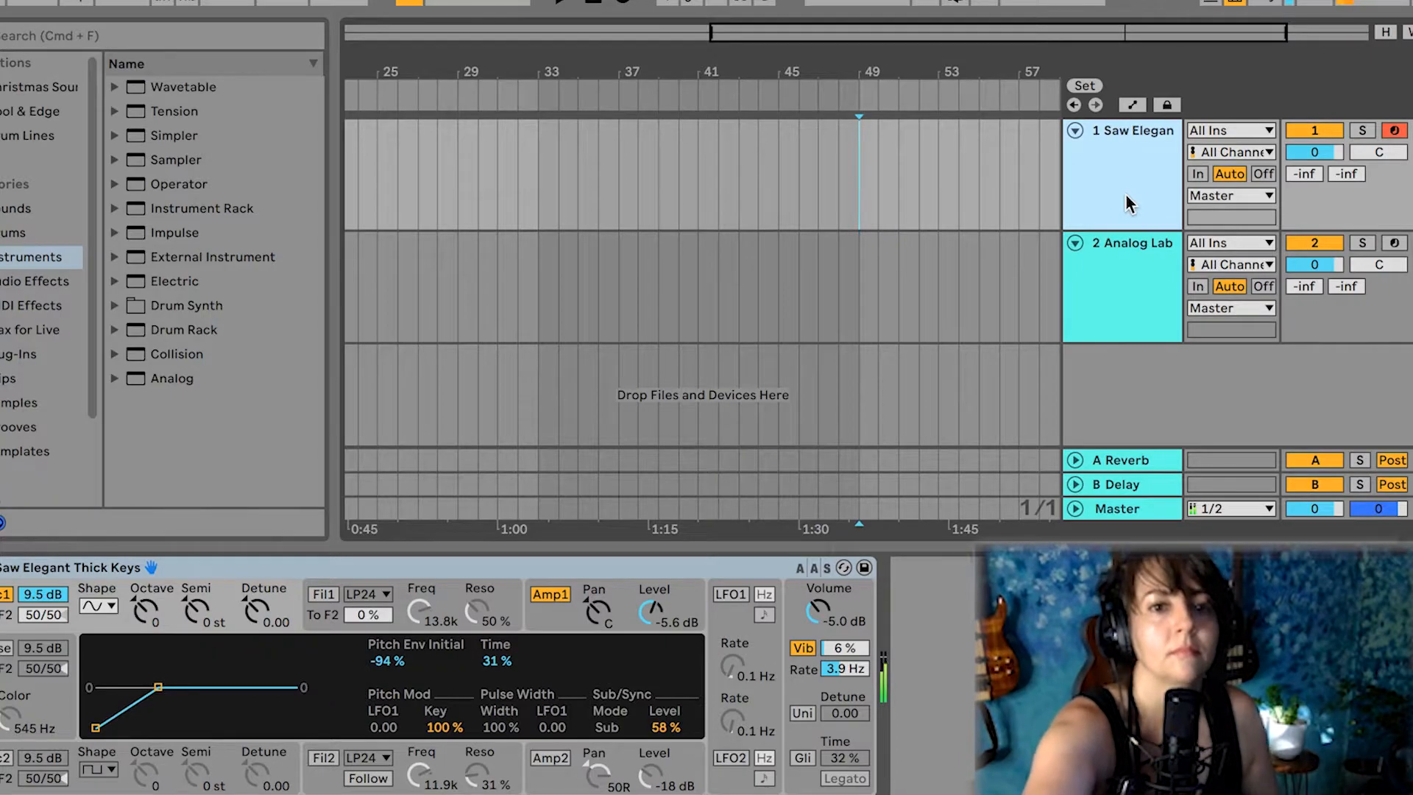
click(144, 612)
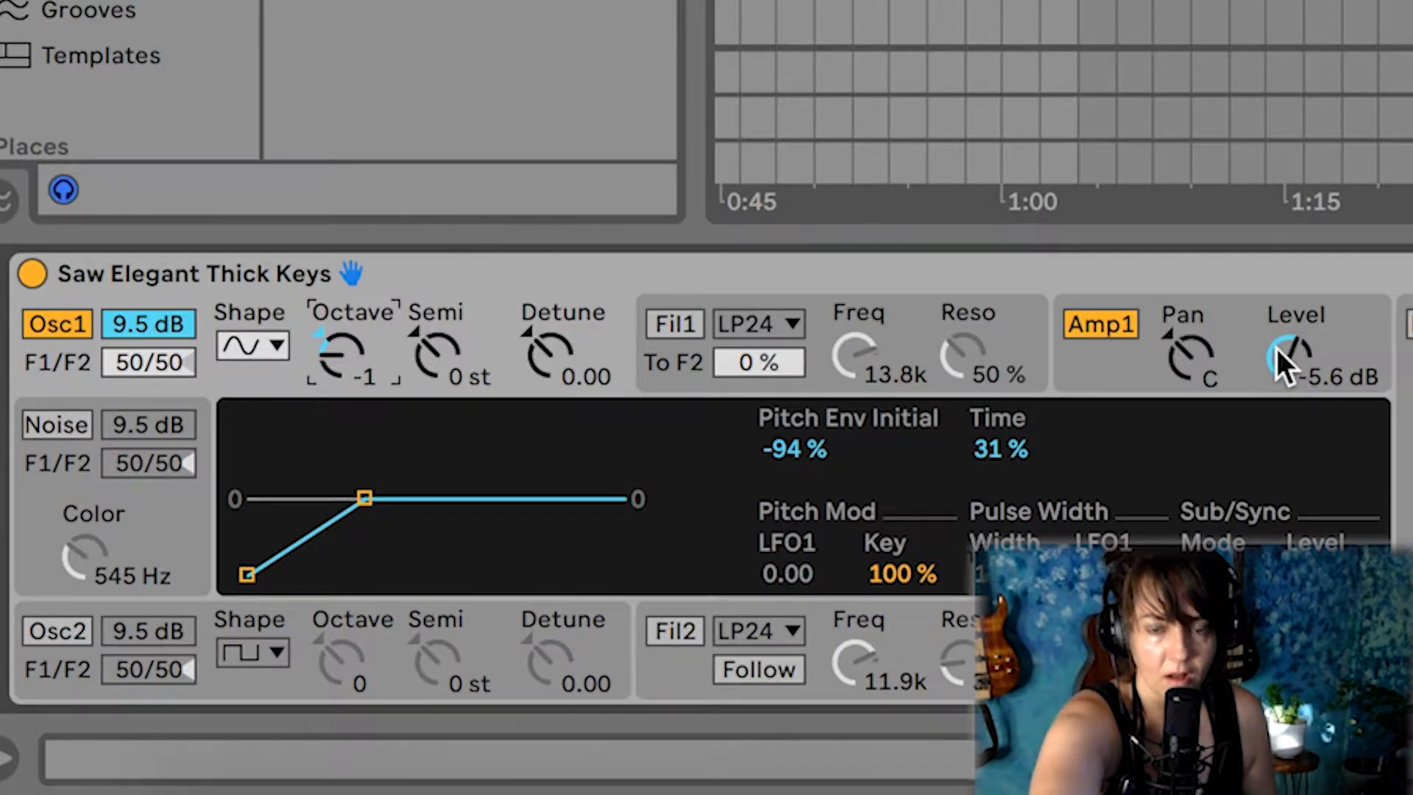
Set amplifier 1's level to -5.9 dB and raise the Saw Elegant track volume to 4.3
drag(1295, 368, 1267, 306)
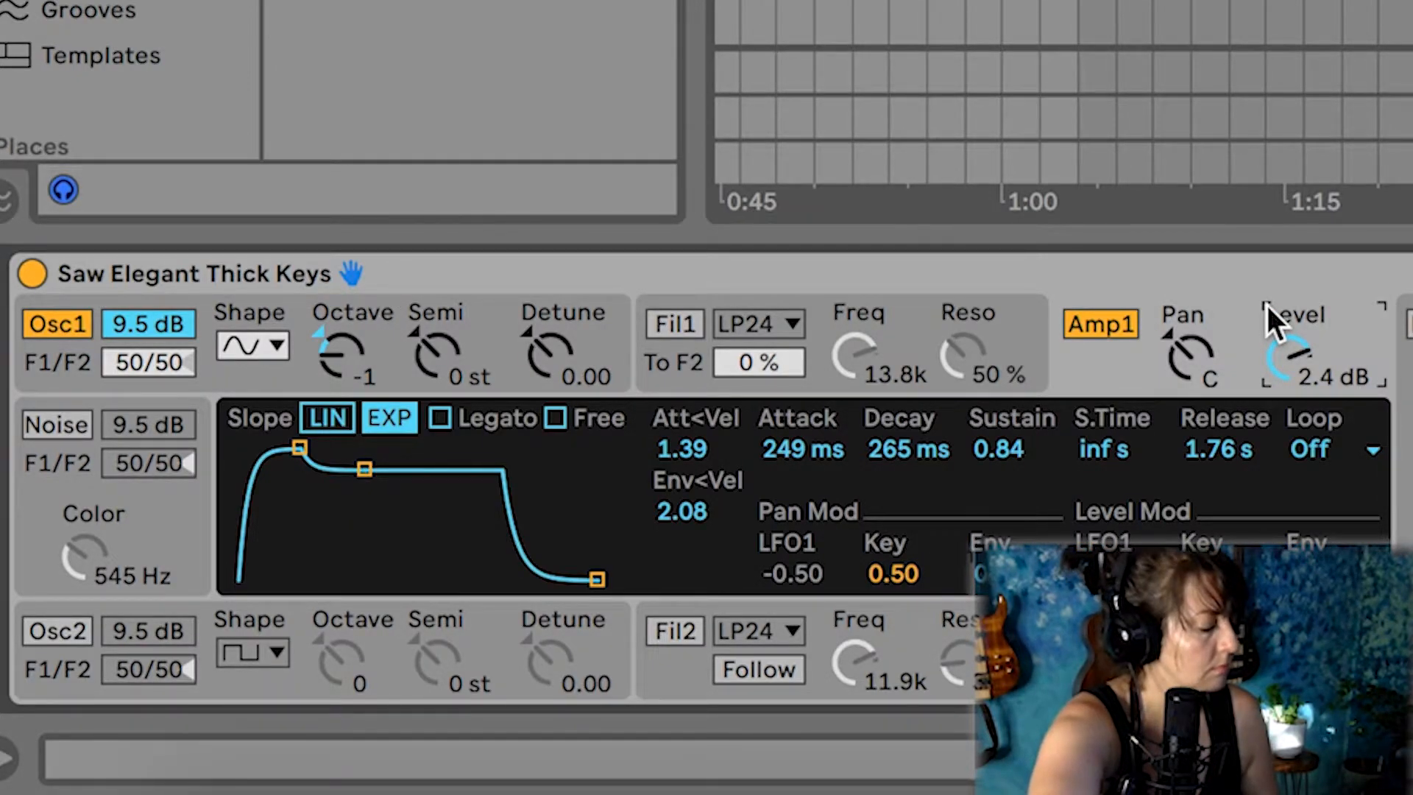
drag(1279, 360, 1279, 416)
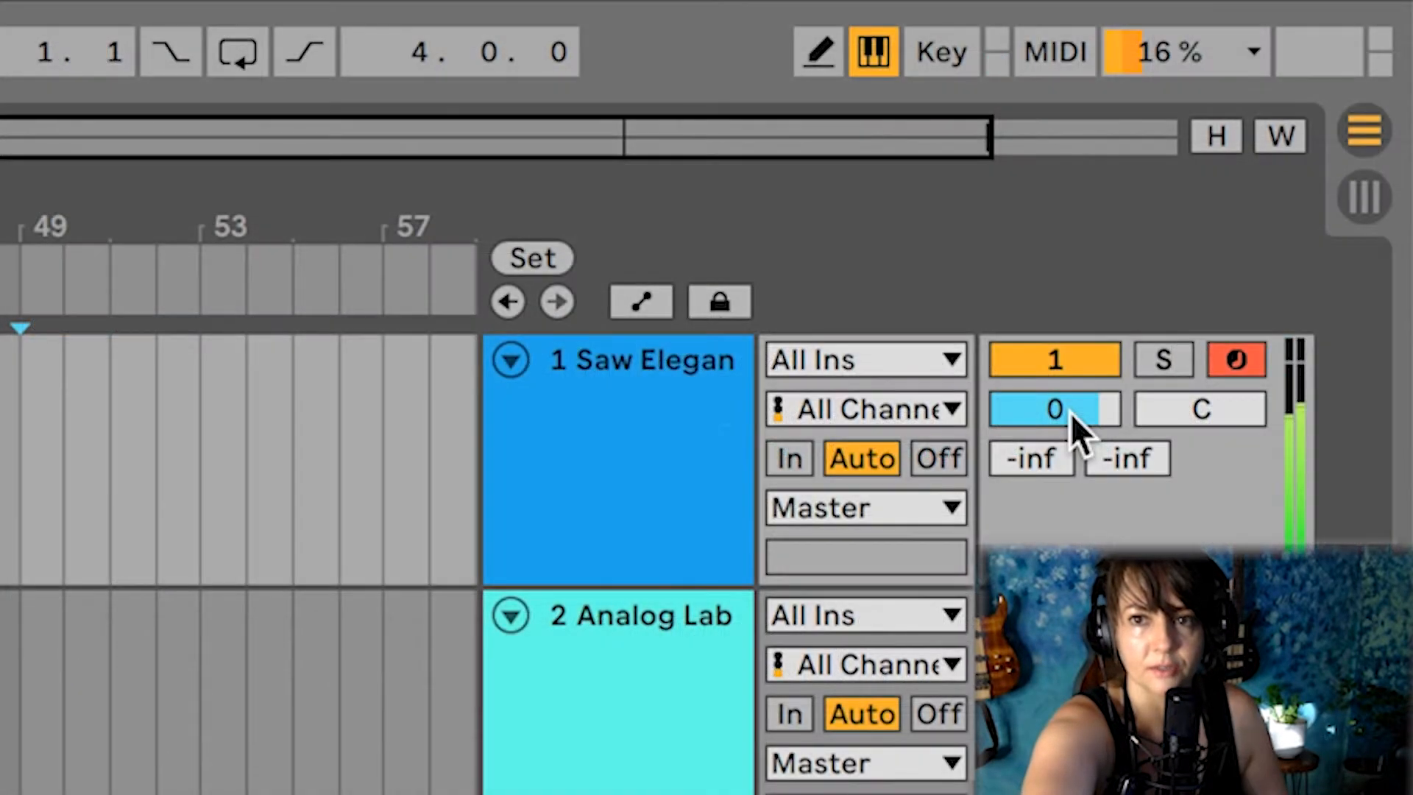
drag(1071, 413, 1057, 288)
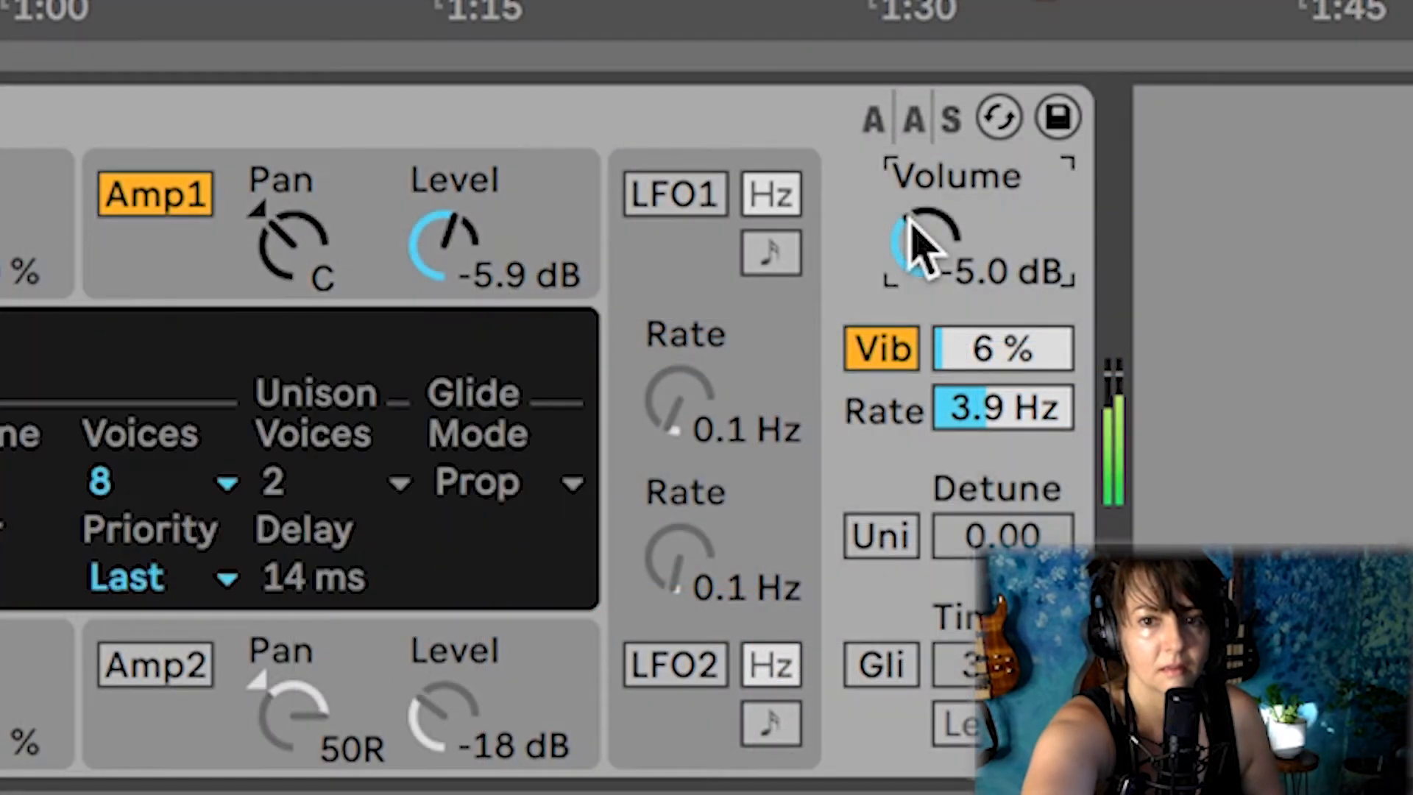
Adjust the synth's overall output volume to -2.4 dB
drag(920, 236, 904, 185)
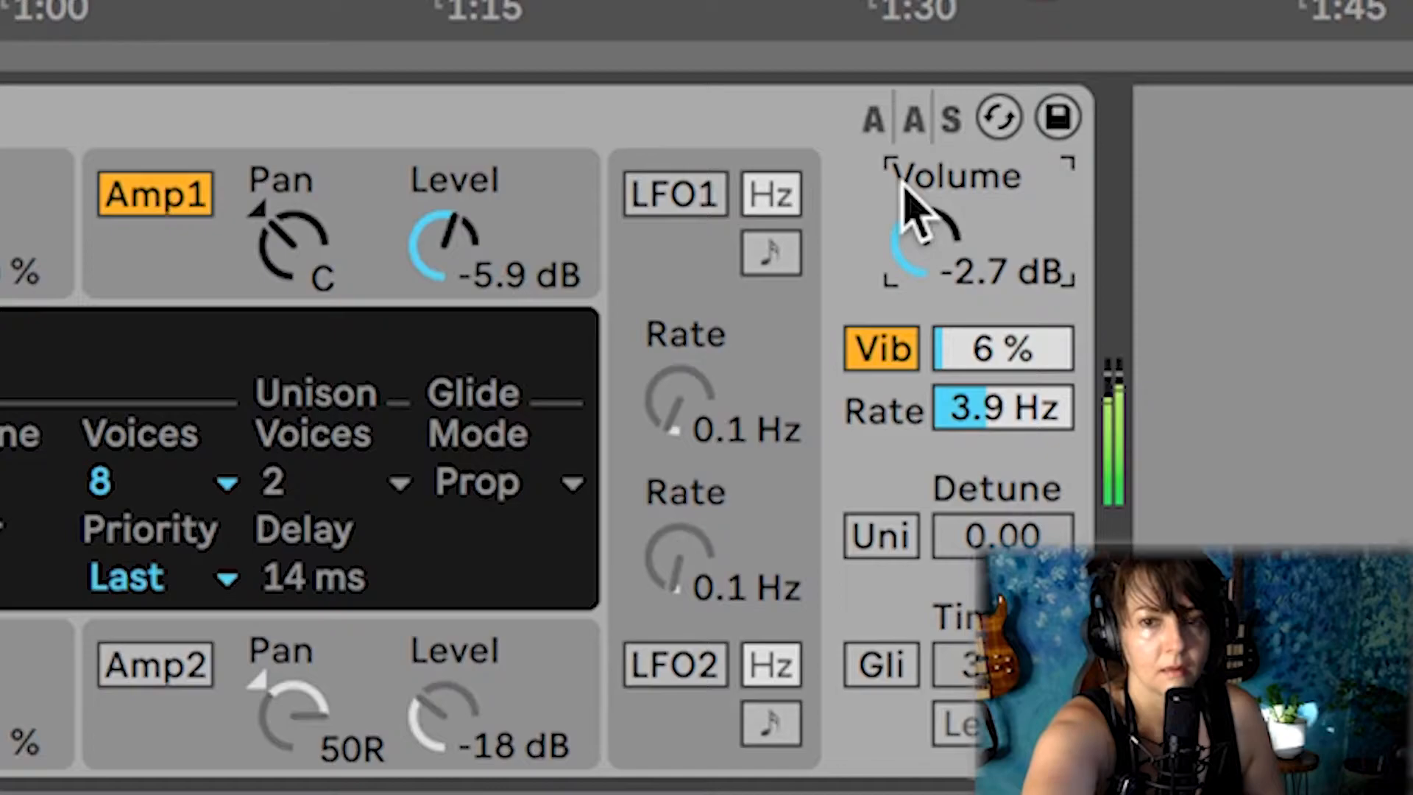
drag(915, 221, 911, 128)
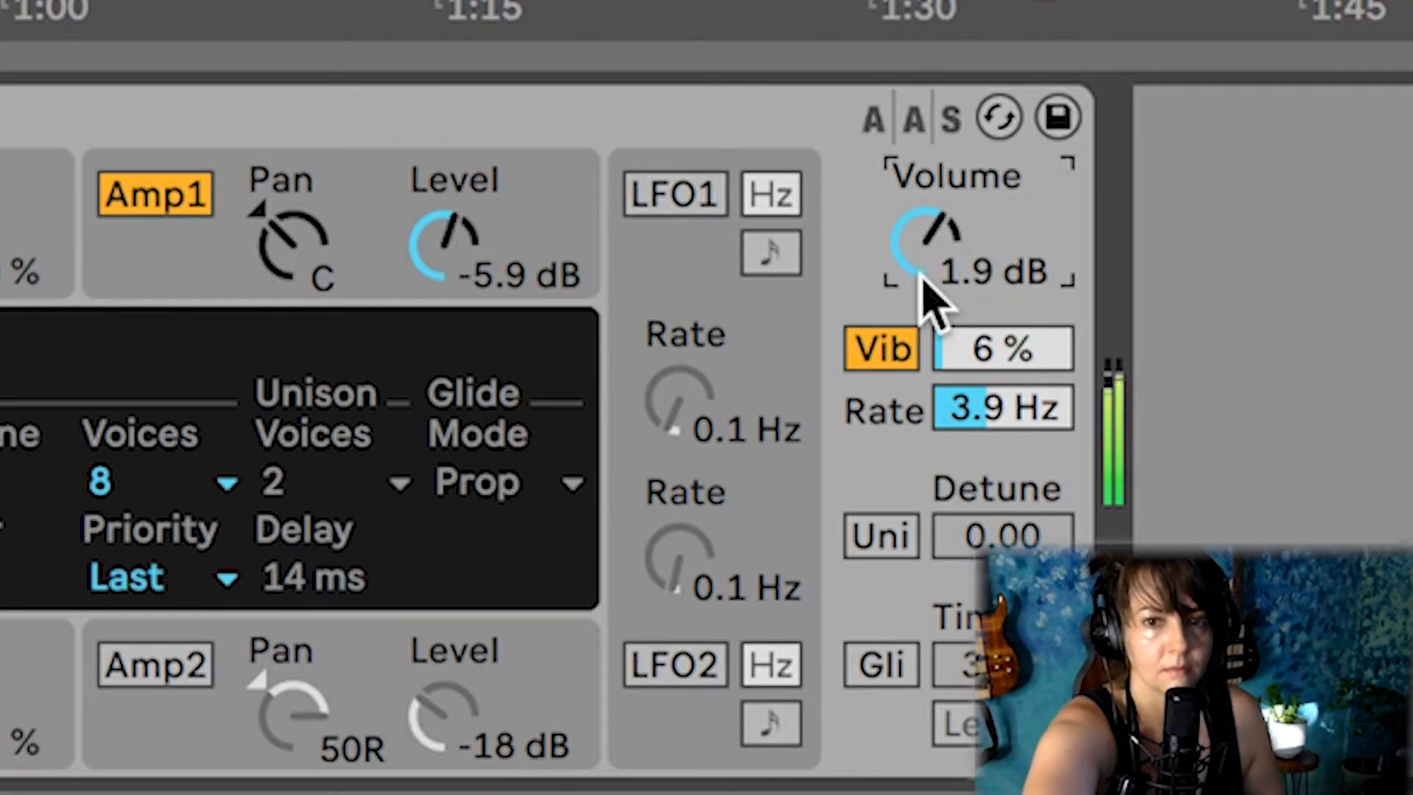
drag(929, 265, 929, 323)
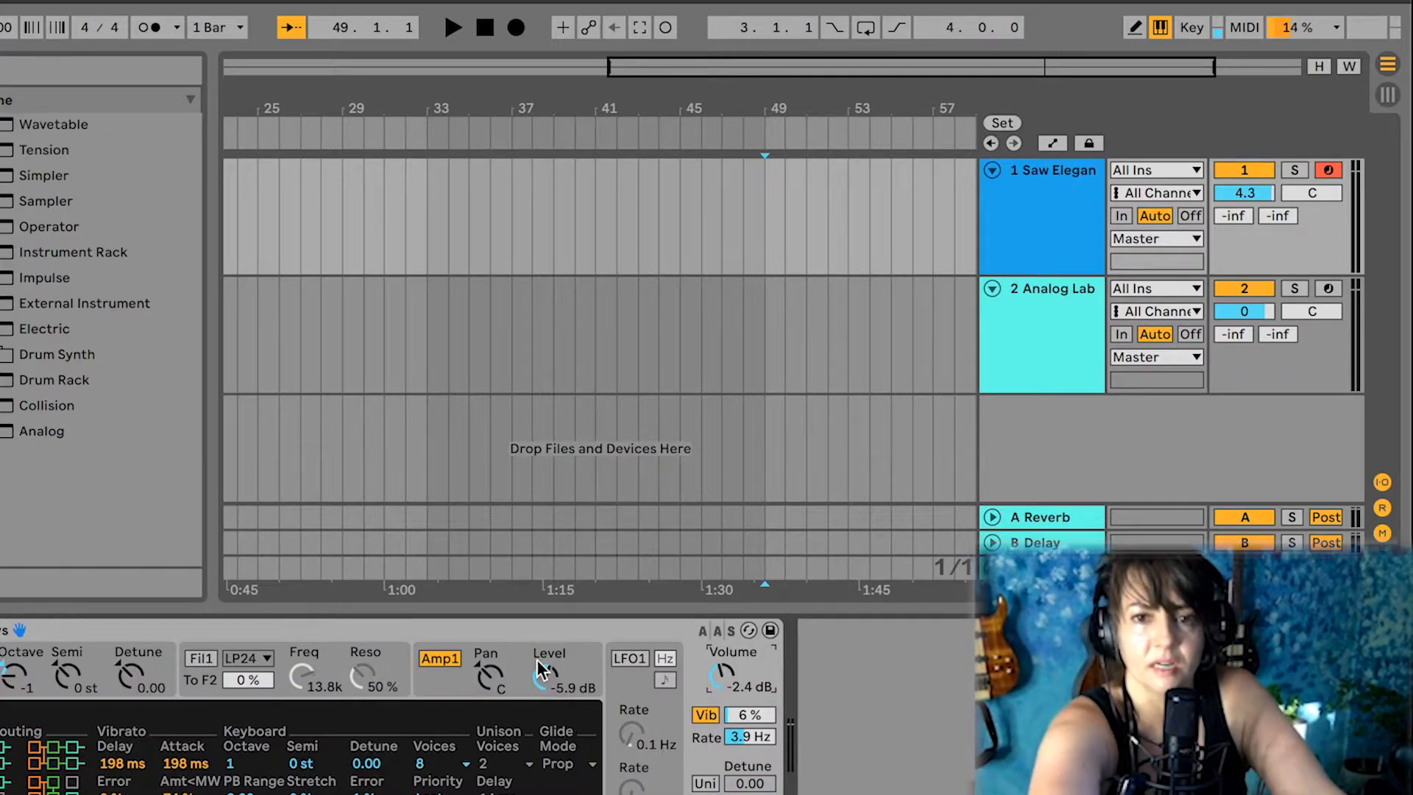
Reduce amplifier 1's level to -18 dB and shorten its envelope release to 7 ms
drag(542, 680, 541, 712)
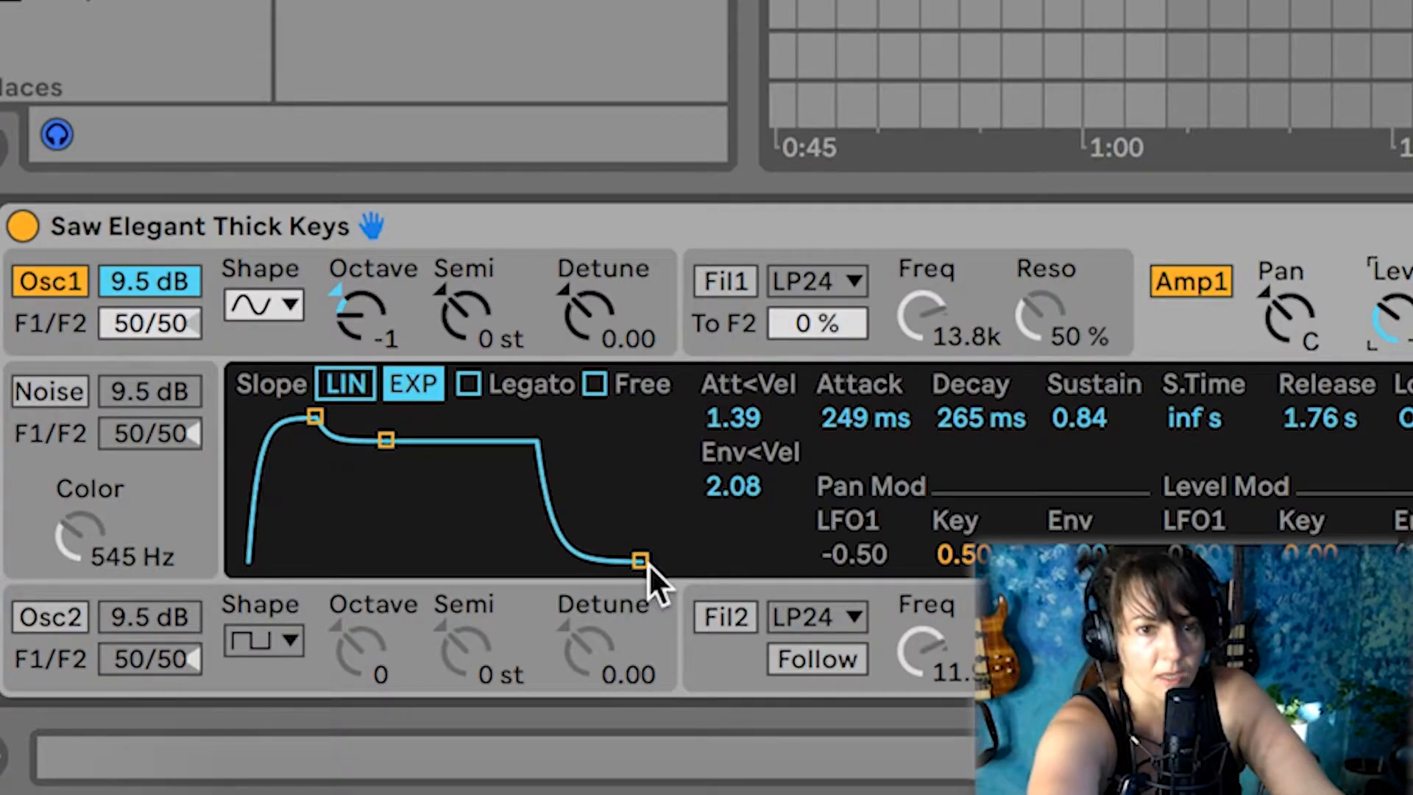
drag(641, 563, 538, 564)
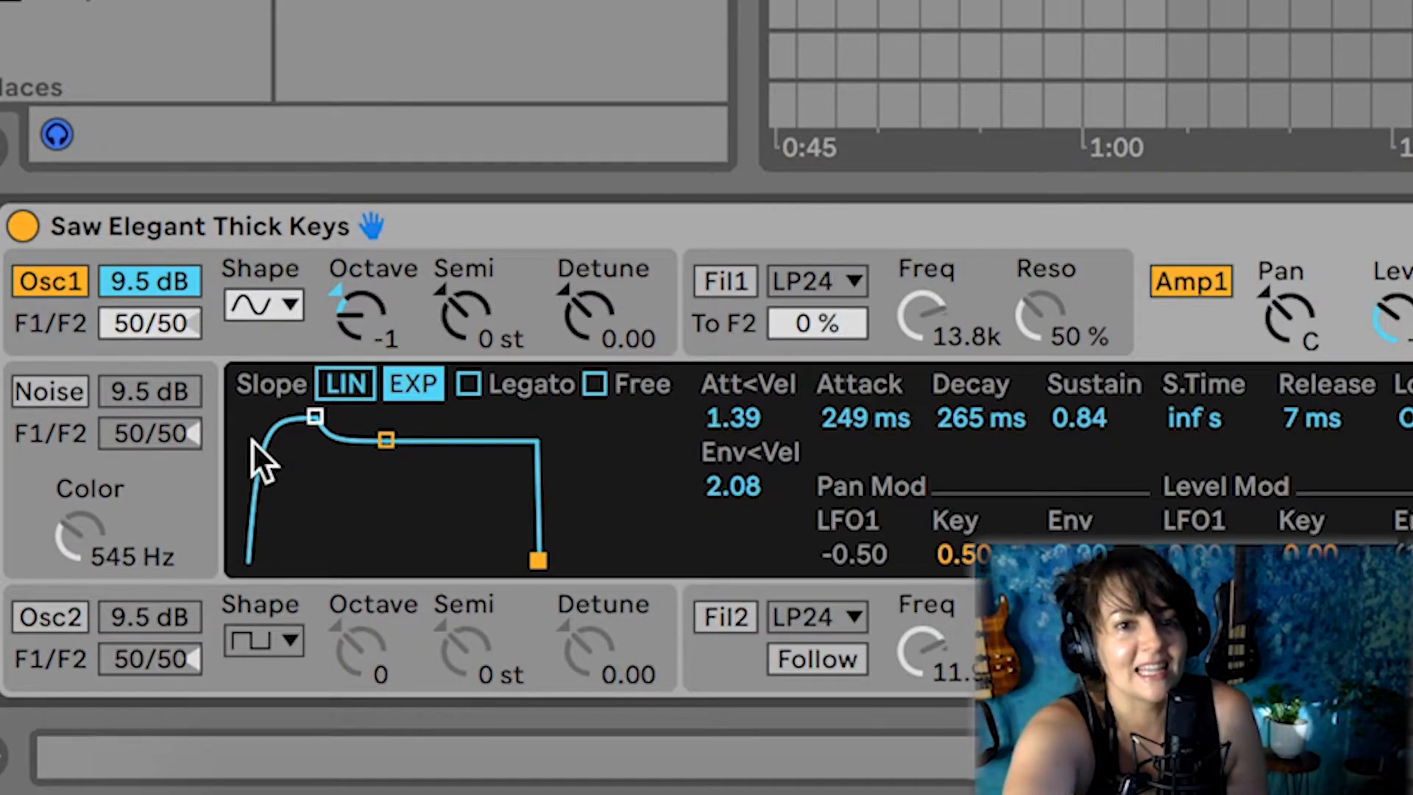
Enable oscillator 2 with a sine wave and shorten amplifier 2's envelope release to 25 ms
click(55, 618)
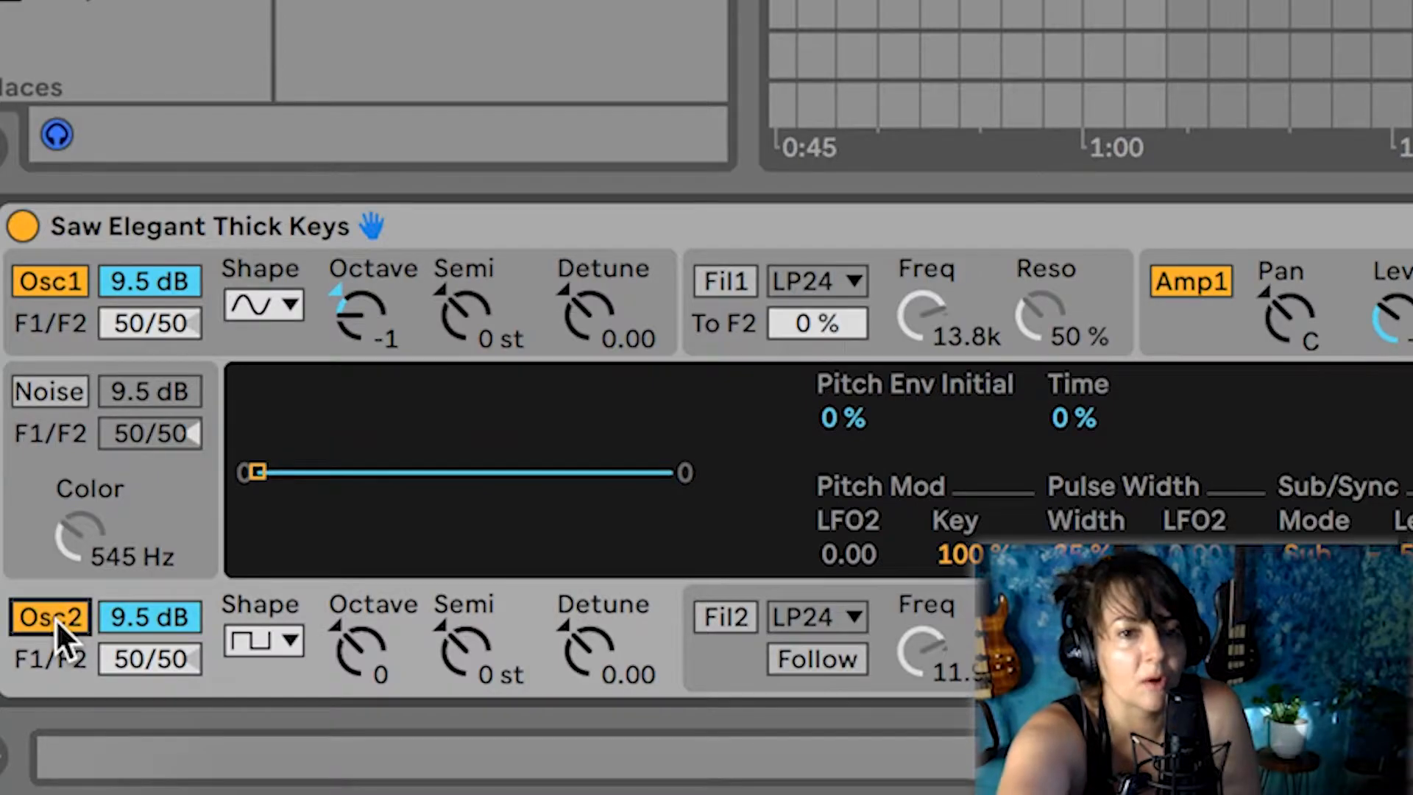
click(265, 638)
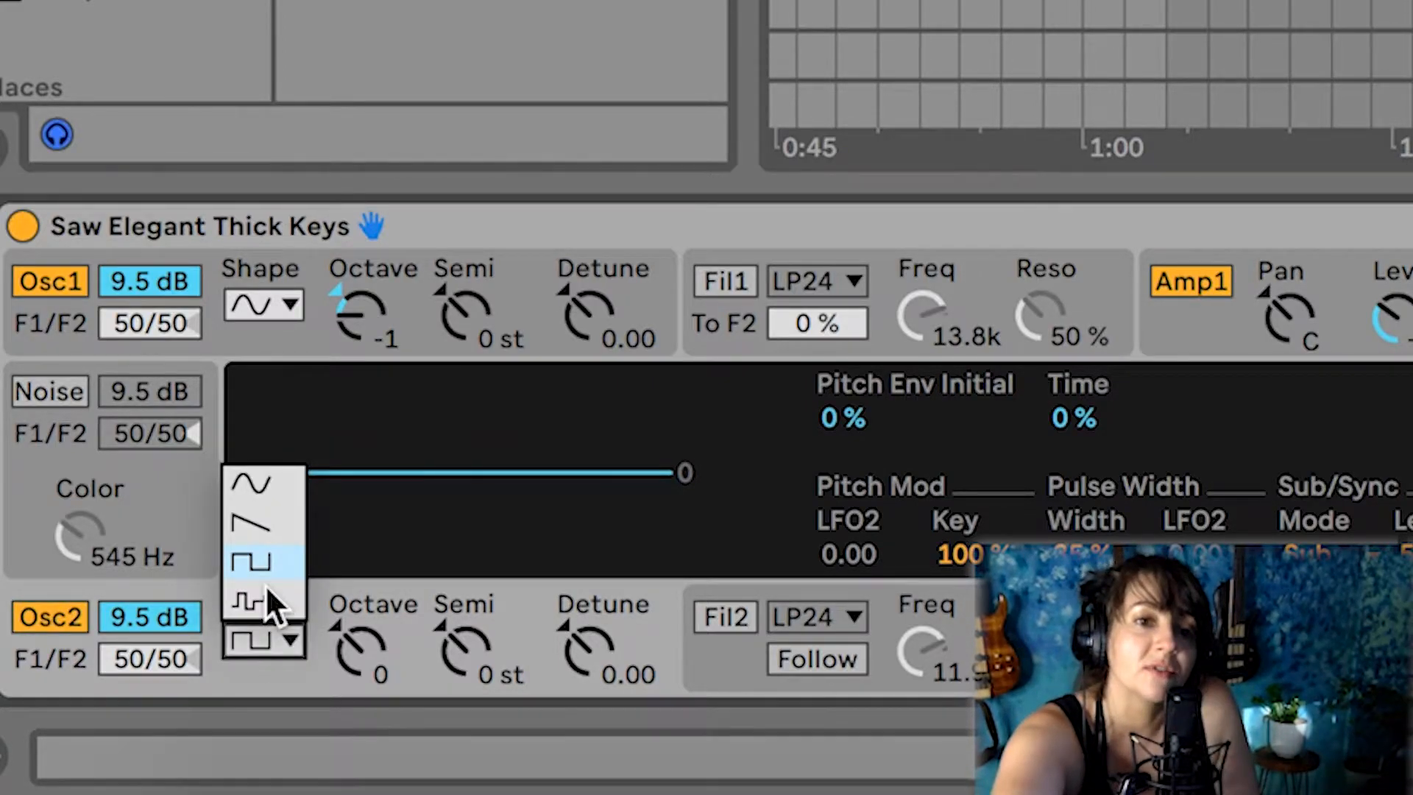
click(250, 486)
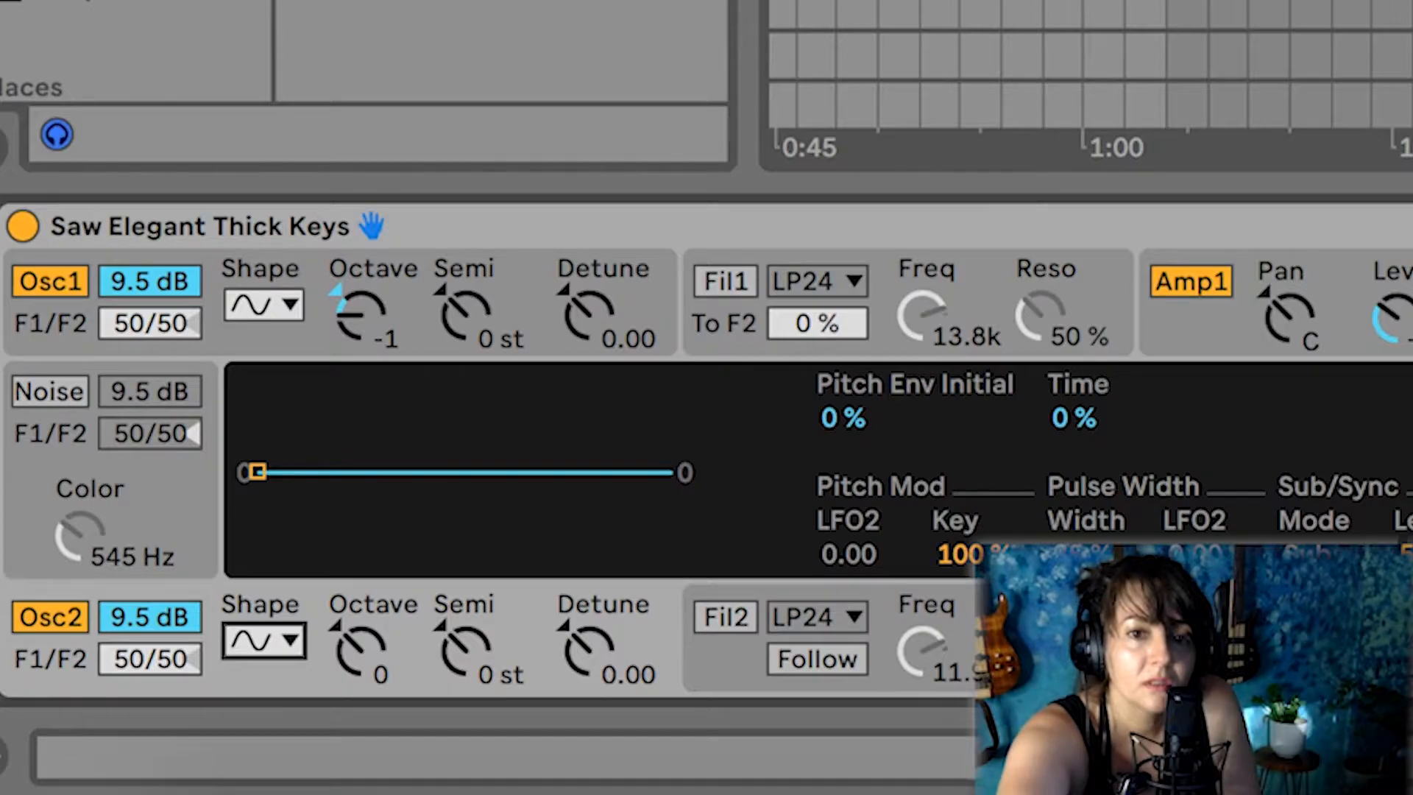
click(1207, 655)
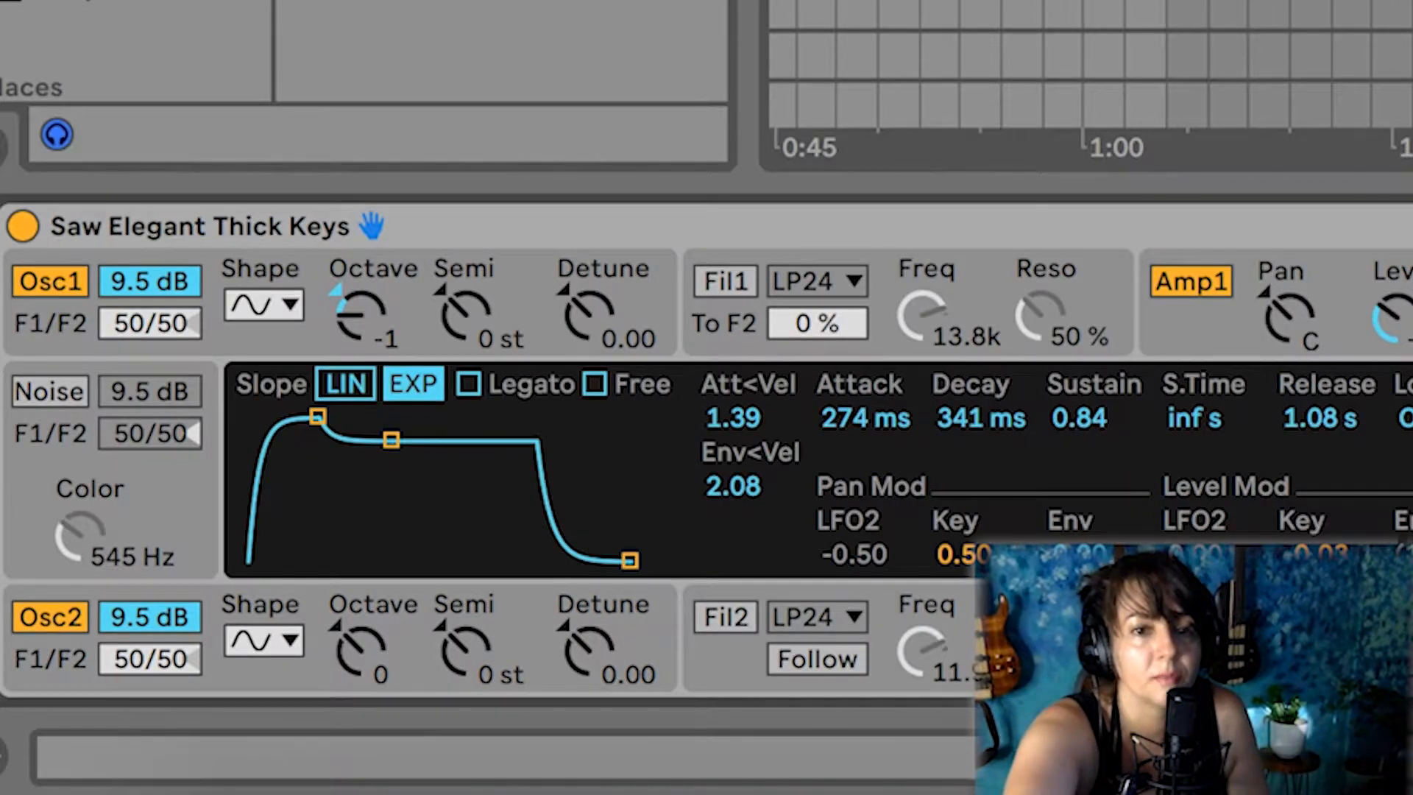
drag(630, 561, 564, 562)
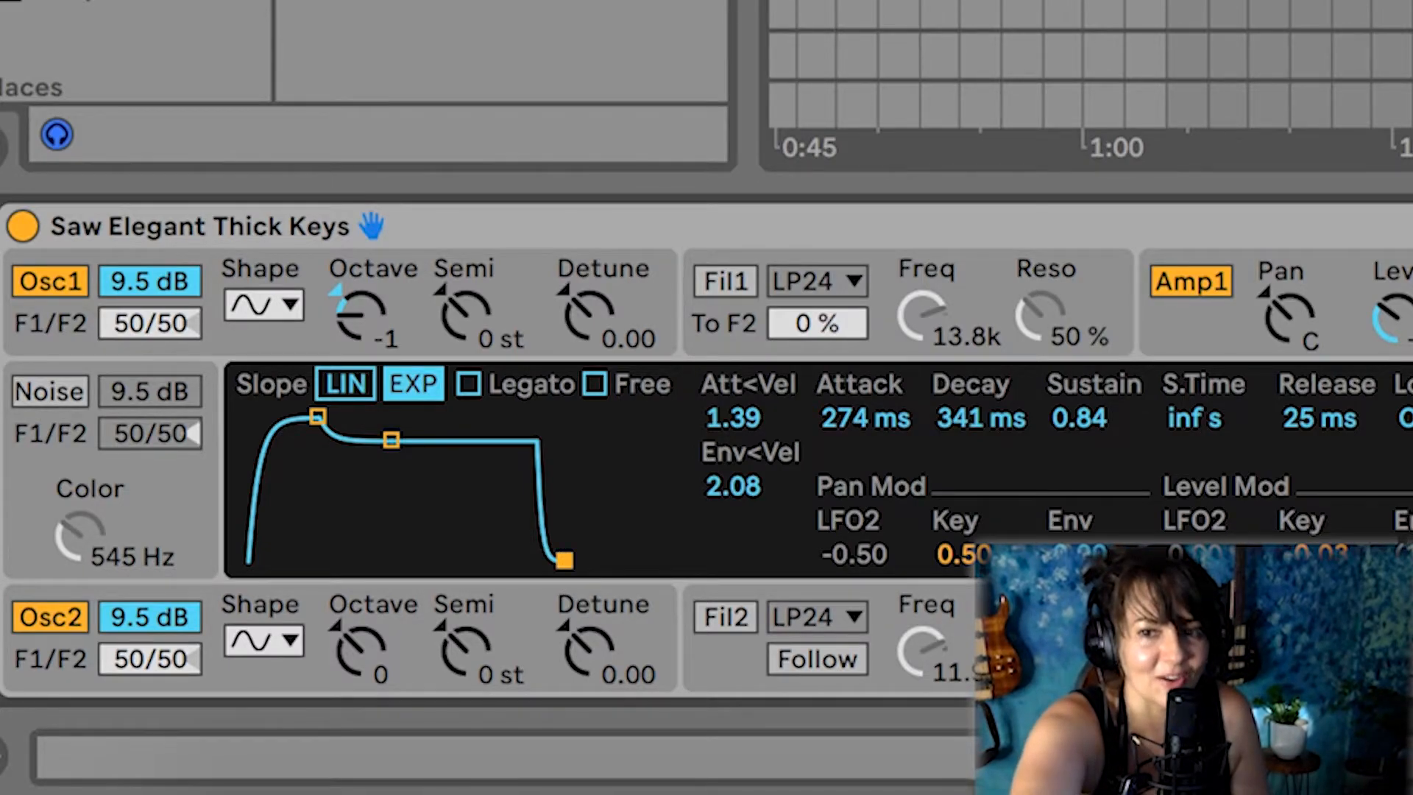
Compare the sound with oscillator 2 off and on, and pan amplifier 2 away from the right
click(50, 616)
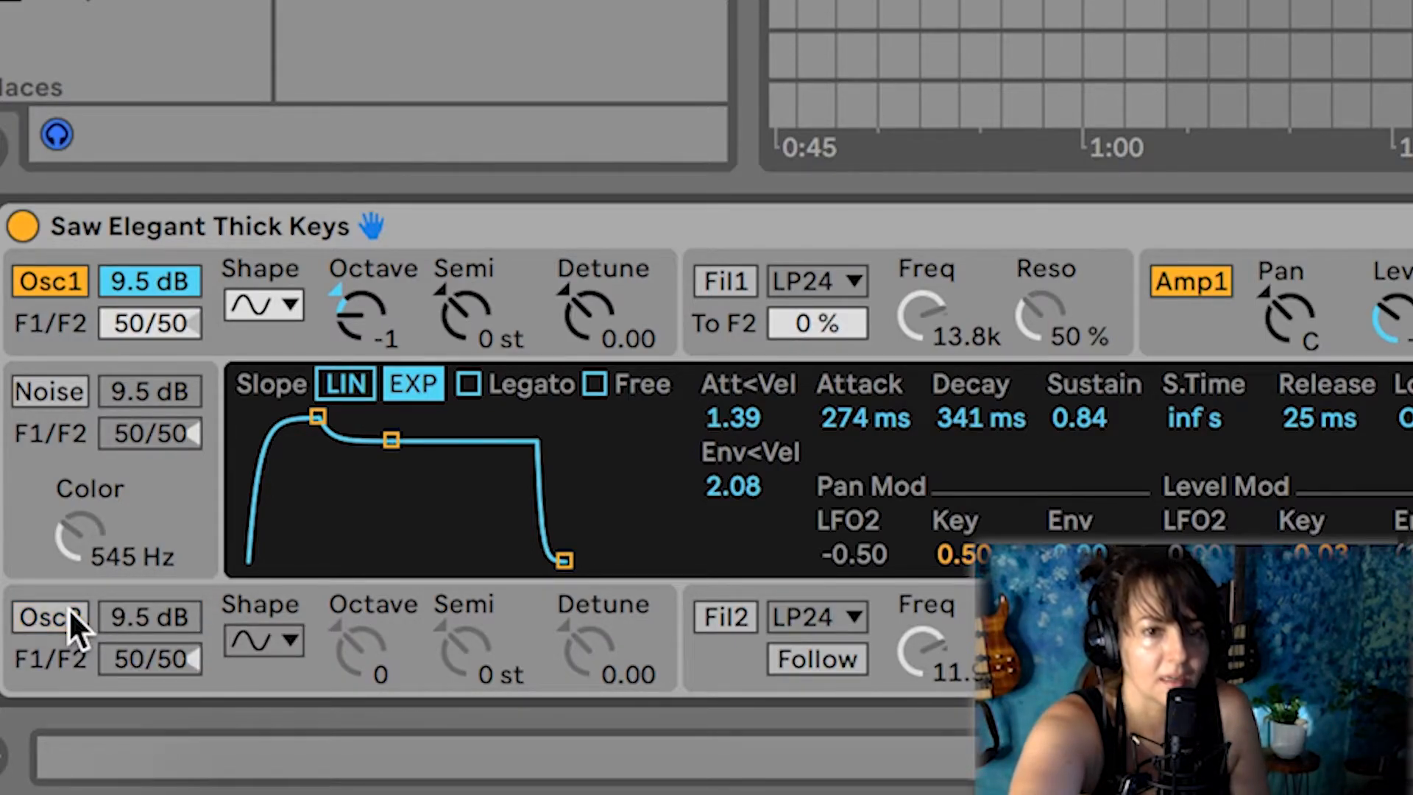
click(50, 617)
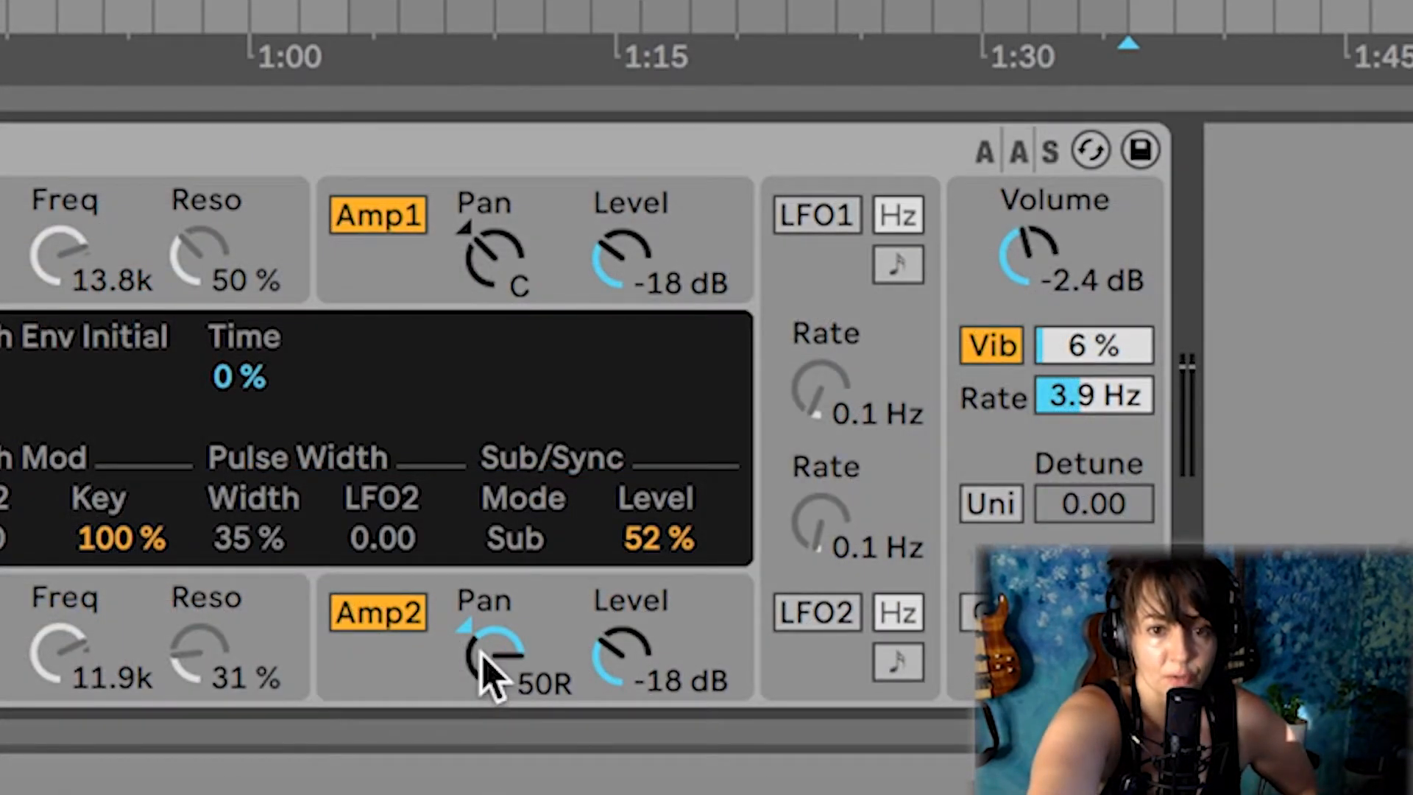
drag(479, 652, 488, 794)
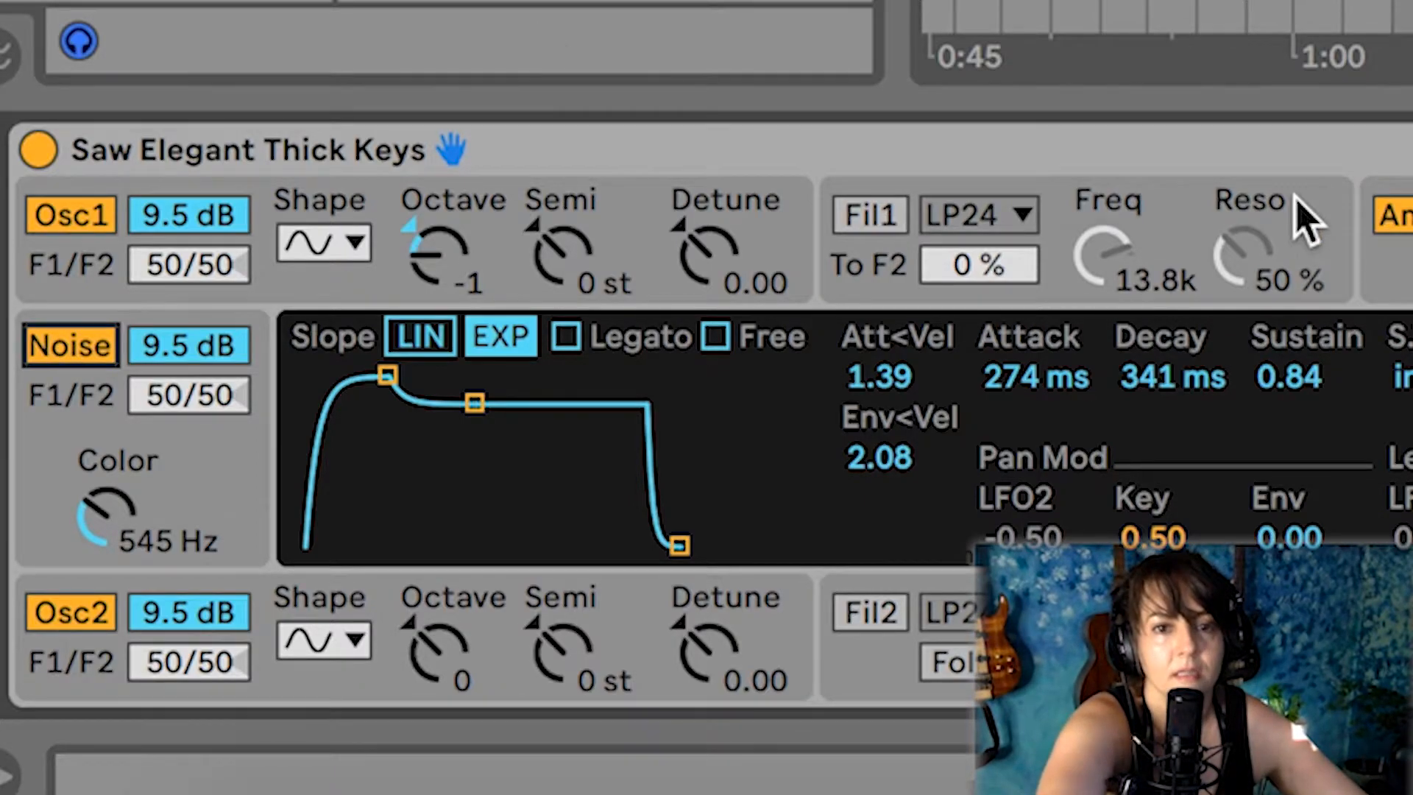
Switch on filter 1 and switch off oscillator 2
click(1306, 220)
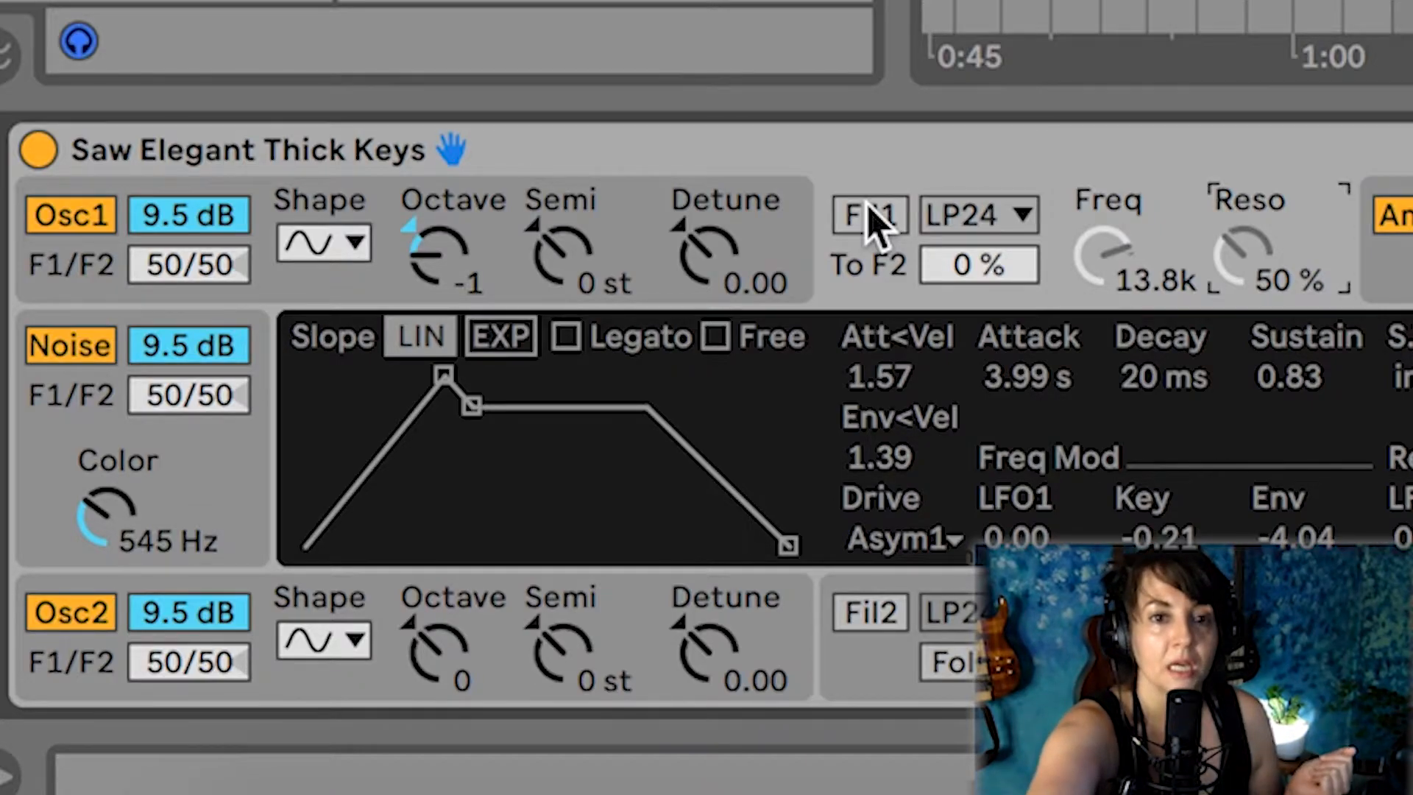
click(876, 218)
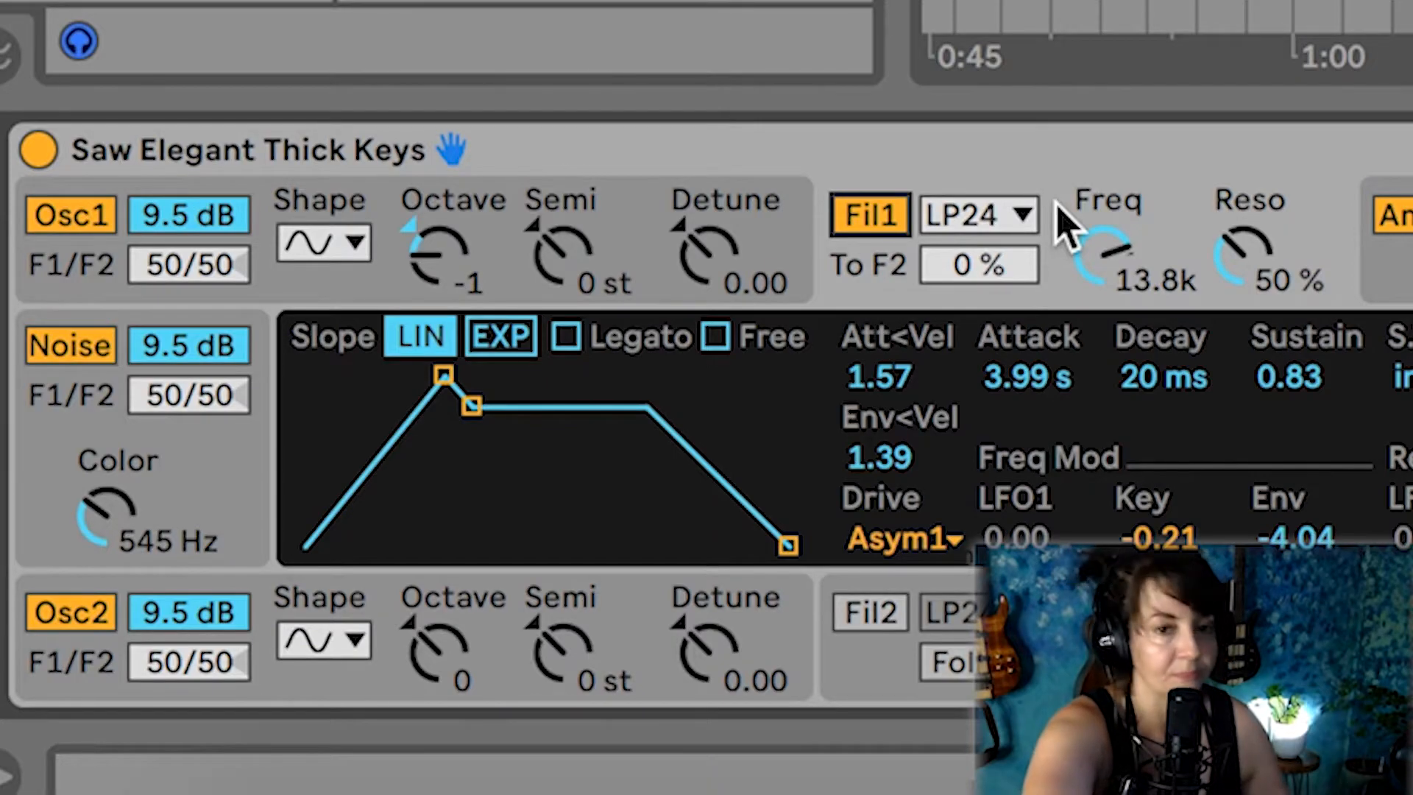
click(86, 623)
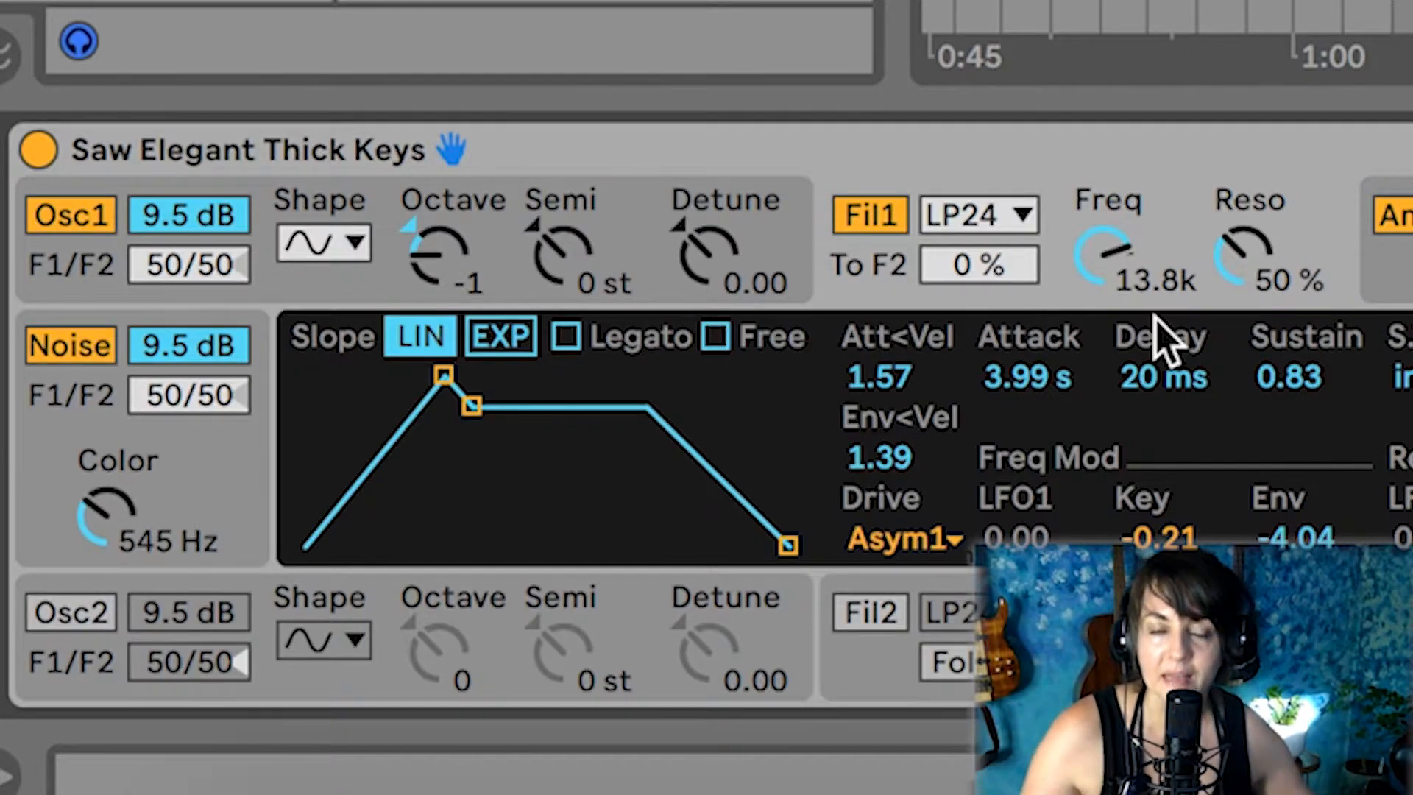
Set filter 1's type to High-pass 24dB/oct and switch off the noise generator
click(1015, 217)
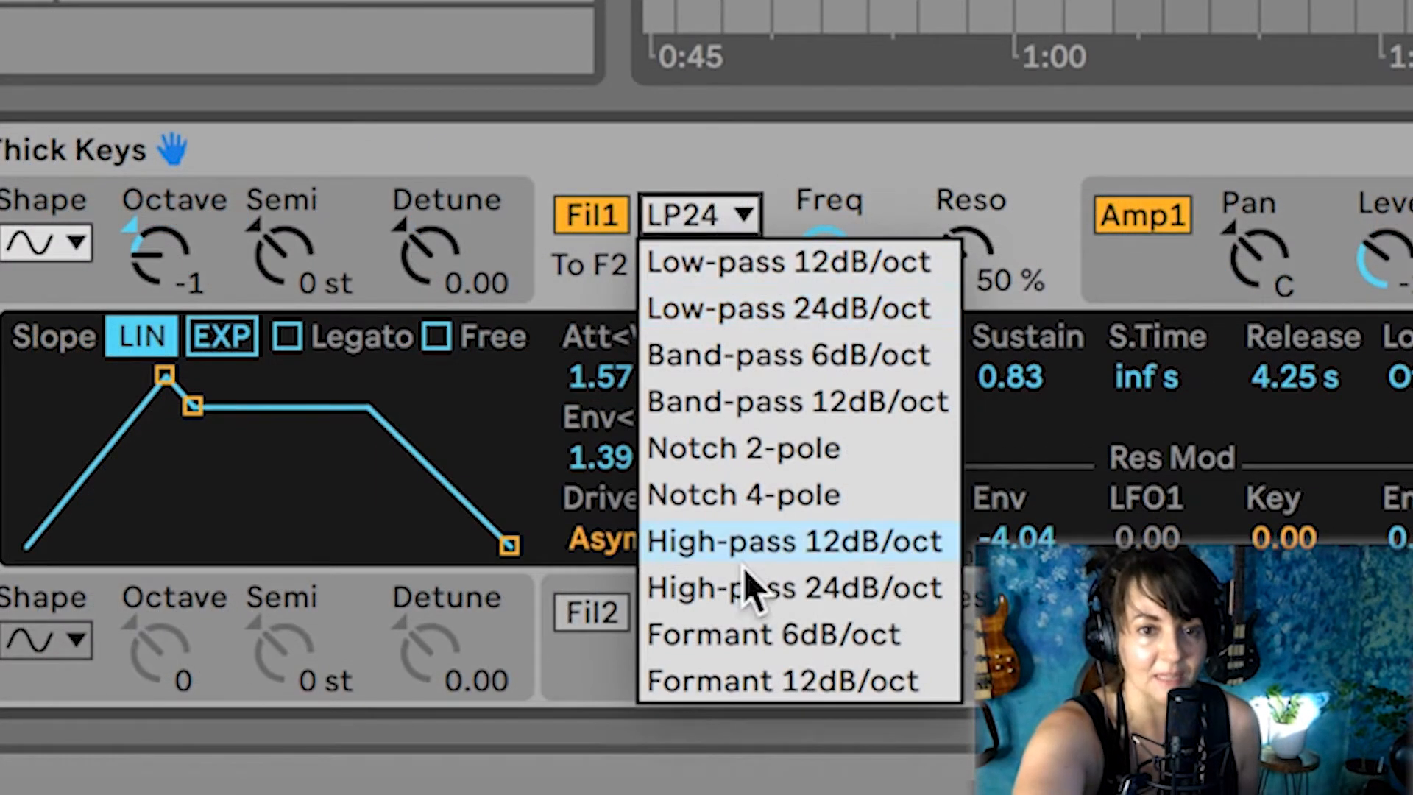
click(749, 590)
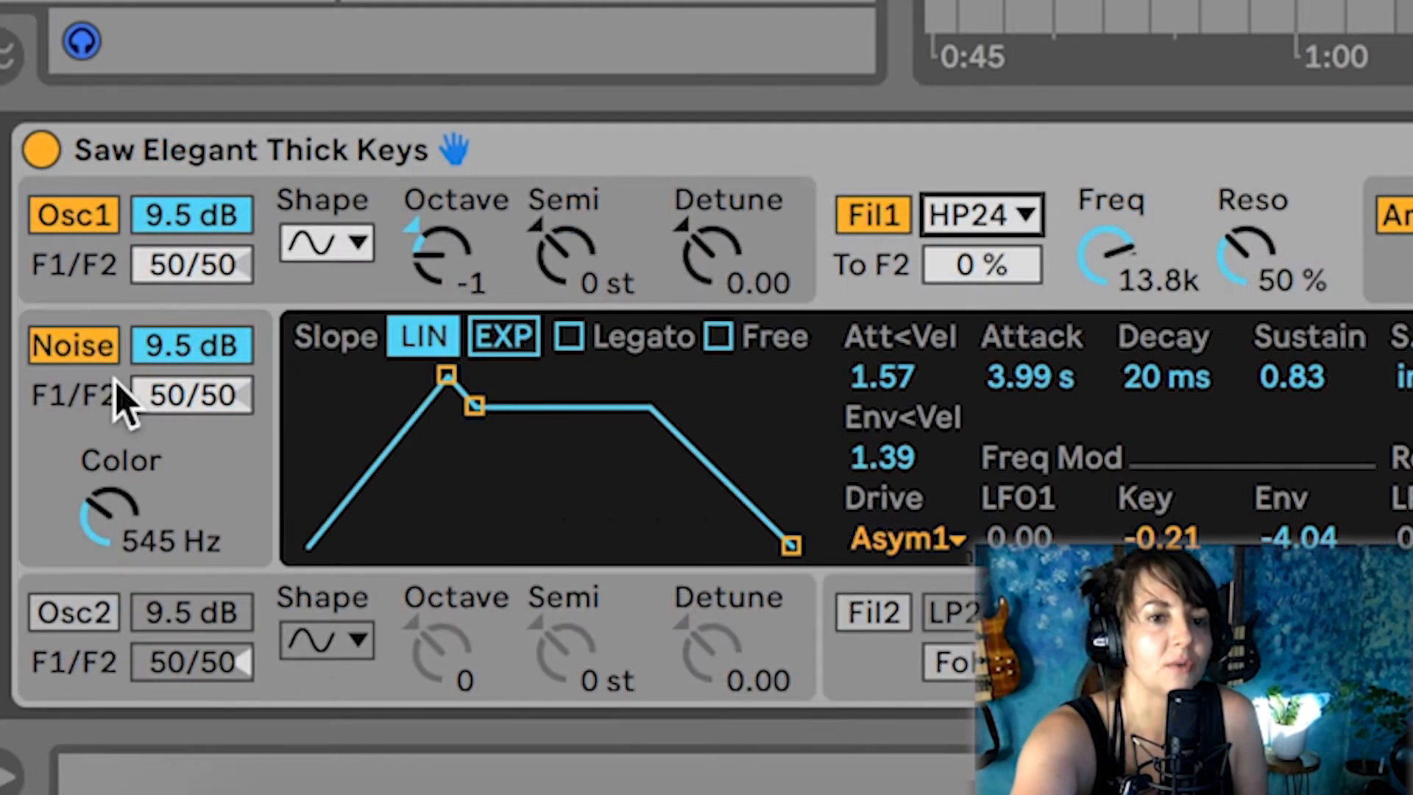
click(76, 351)
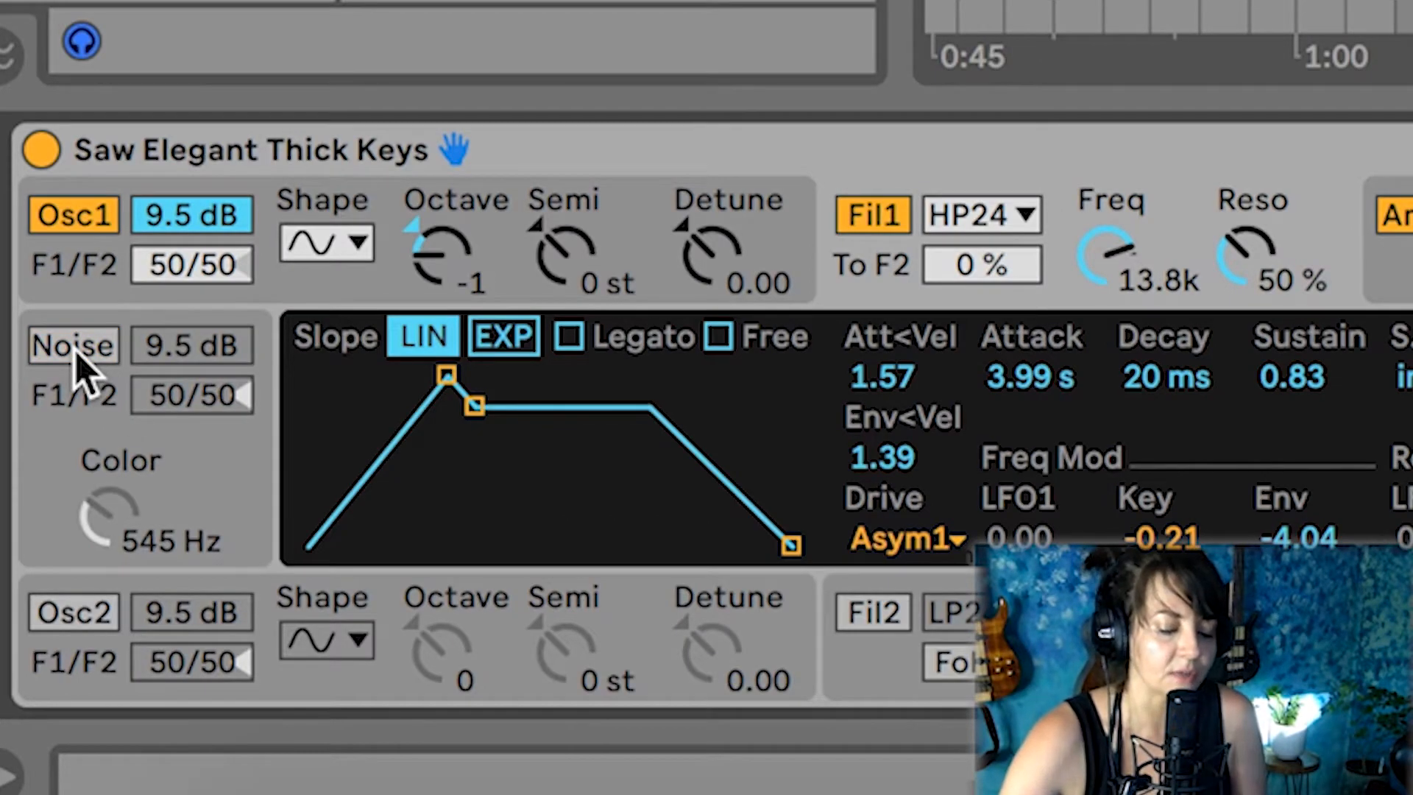
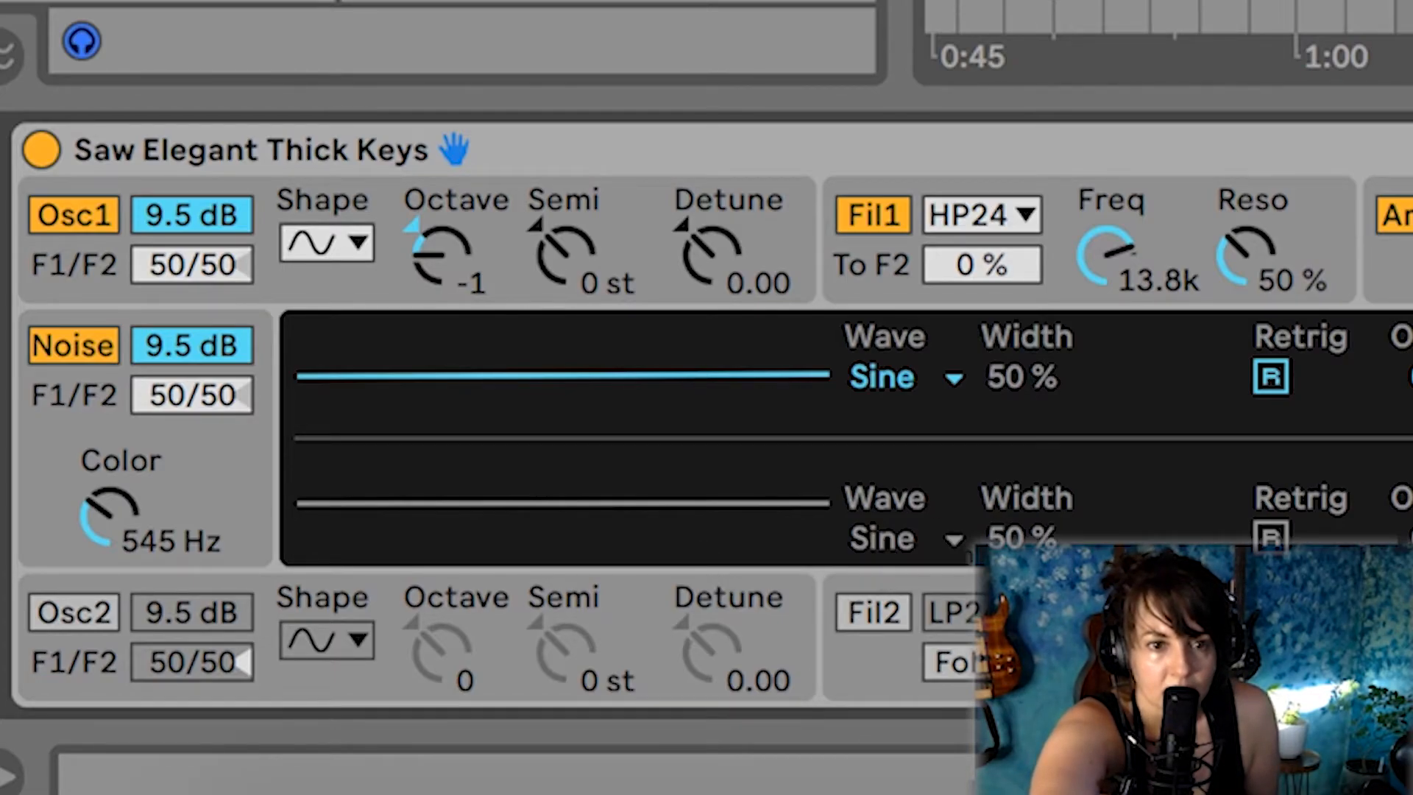
Switch on oscillator 2 and compare the sound with the noise generator off and on
click(74, 614)
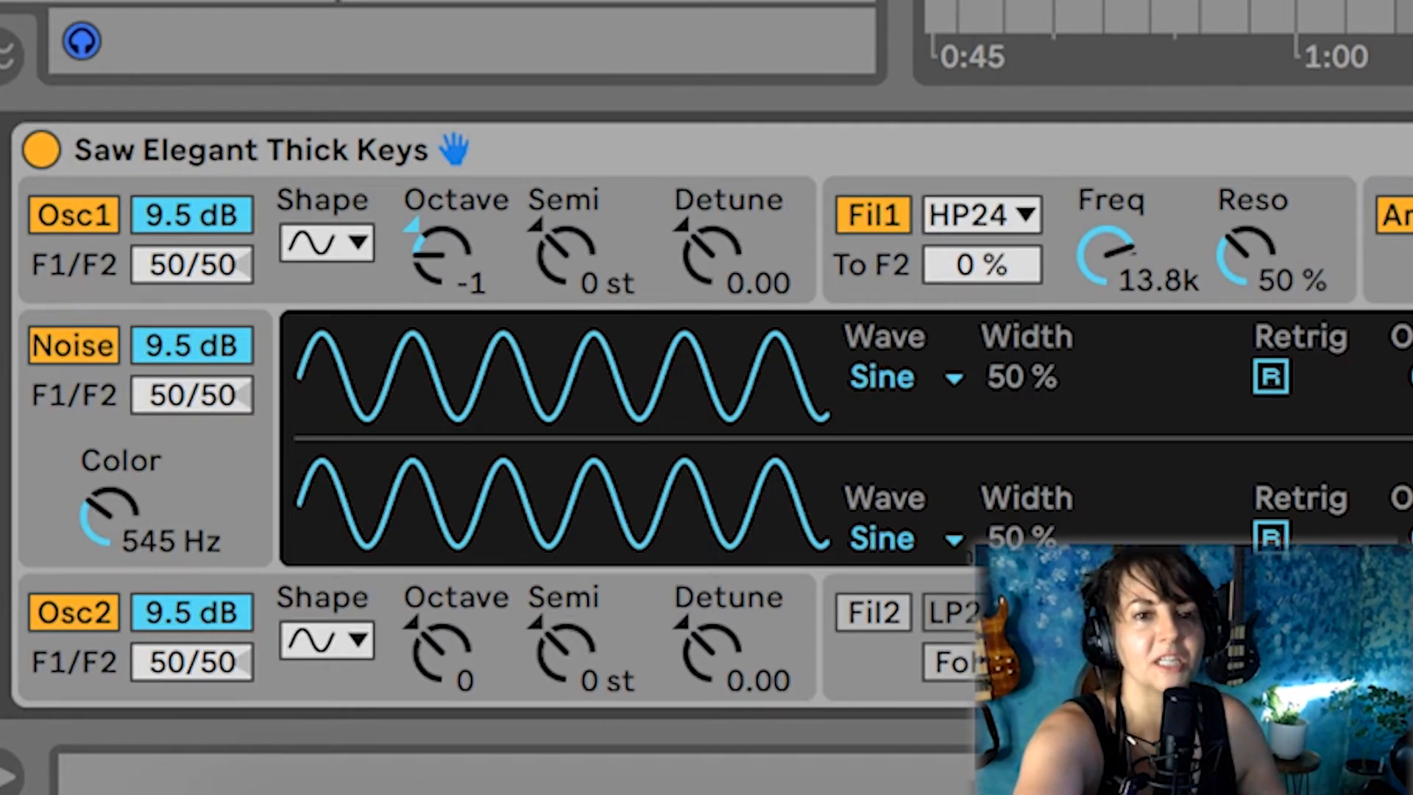
click(98, 353)
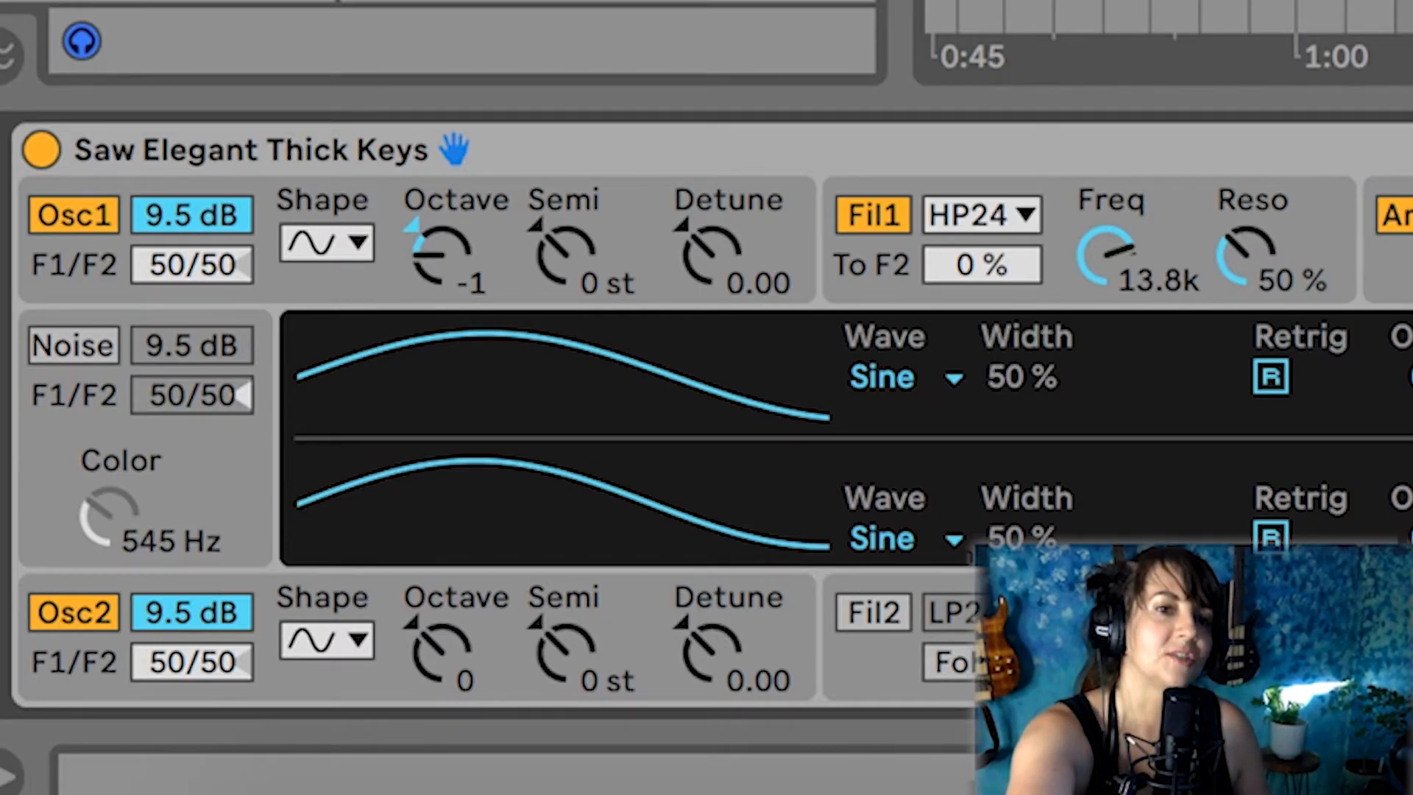
click(53, 350)
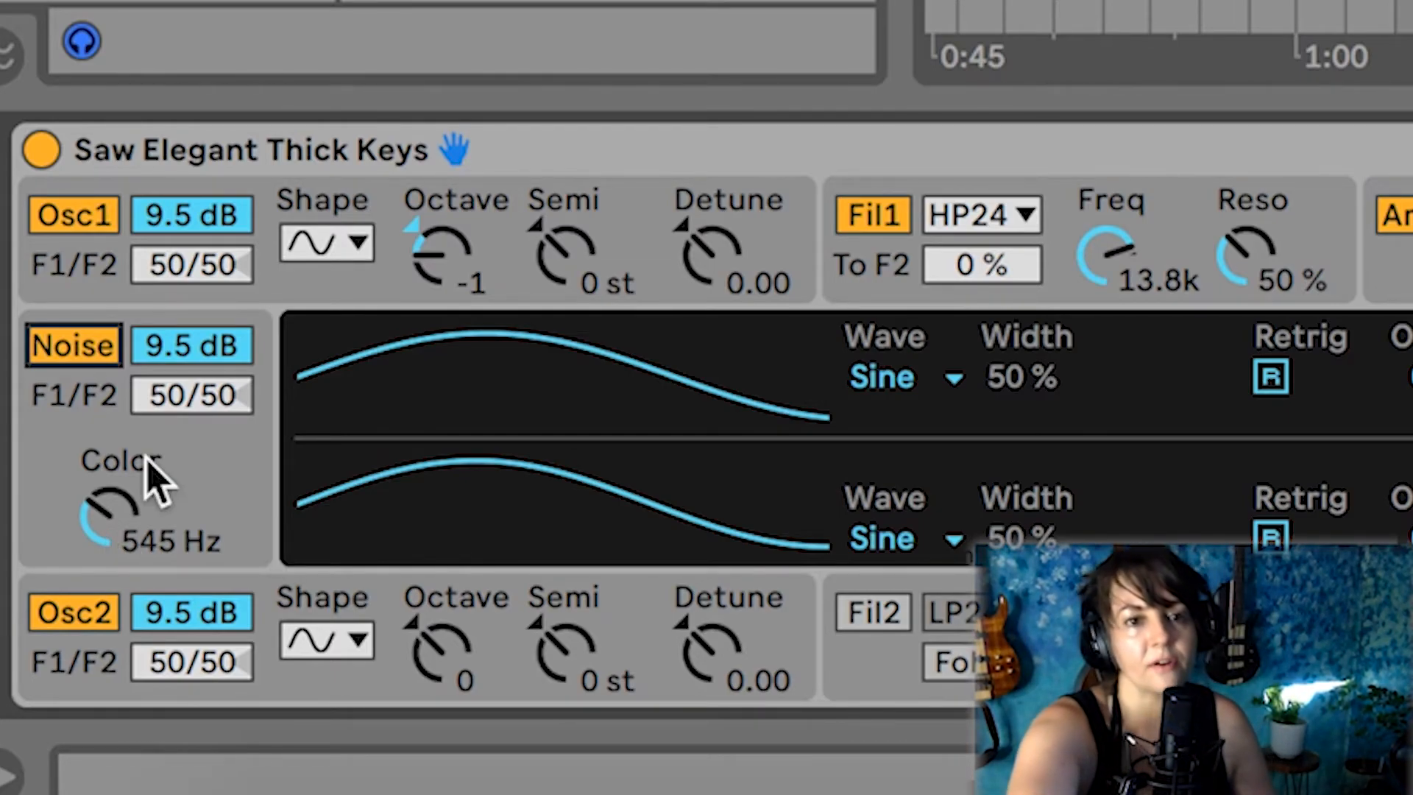
Try a darker noise color of 278 Hz and settle the noise generator's color at 487 Hz
drag(105, 507, 74, 543)
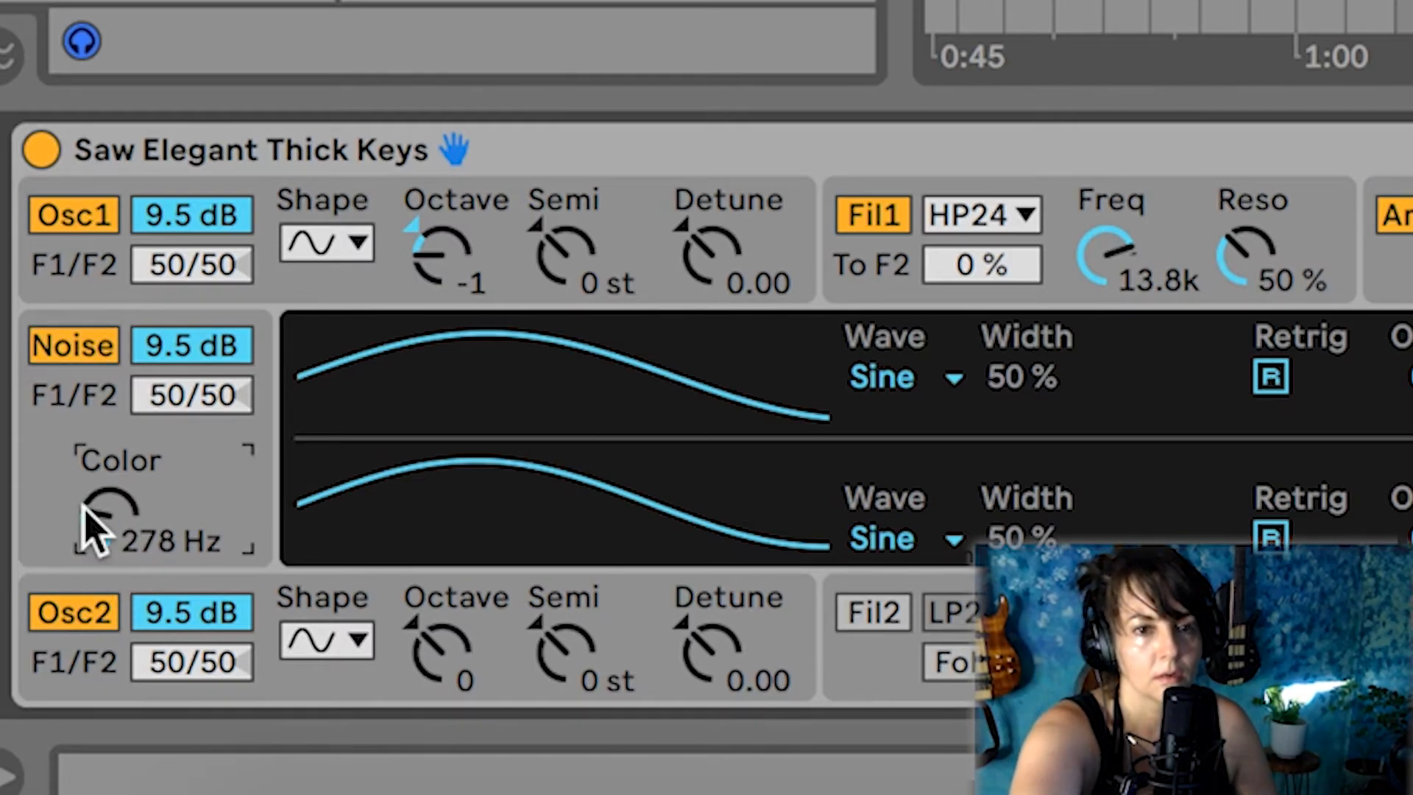
click(178, 352)
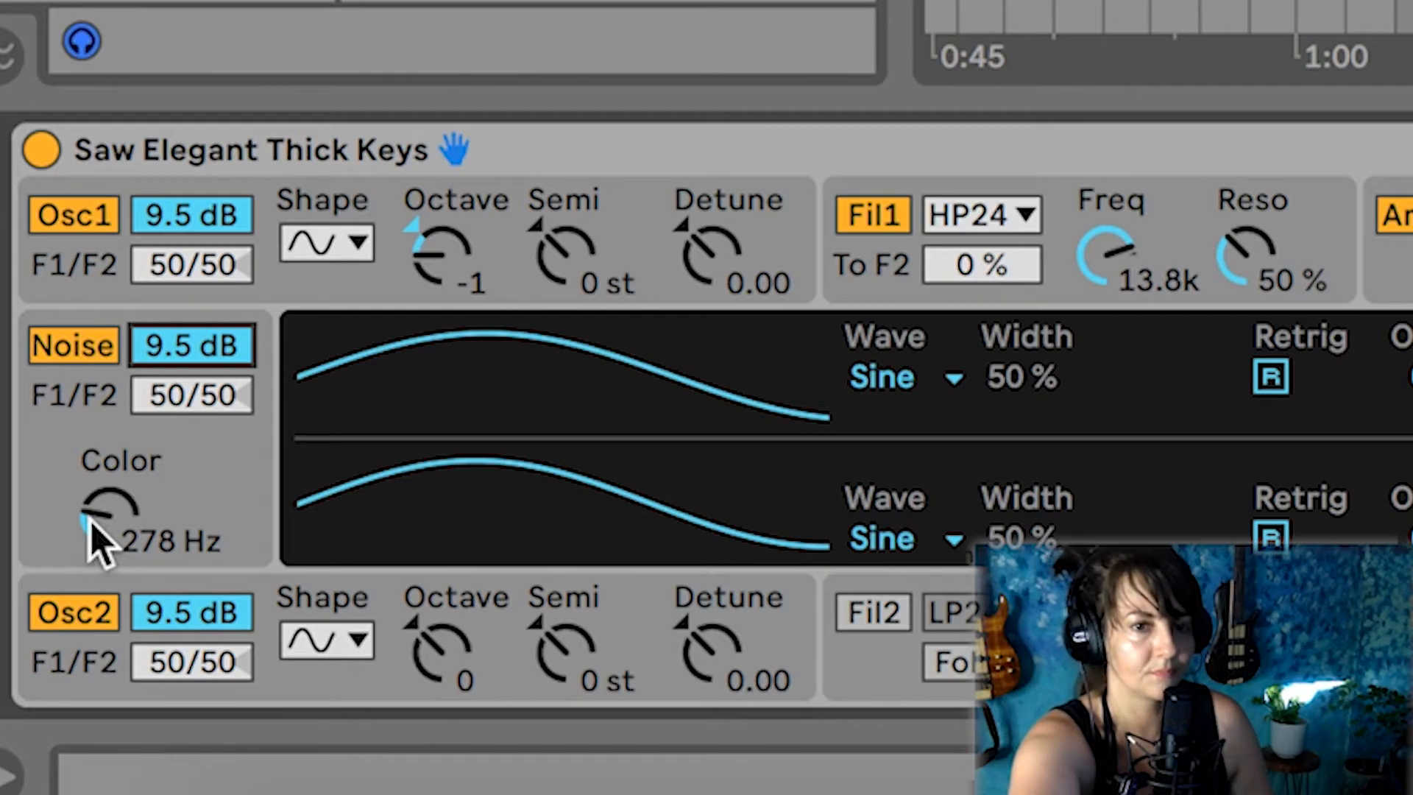
drag(87, 519, 80, 489)
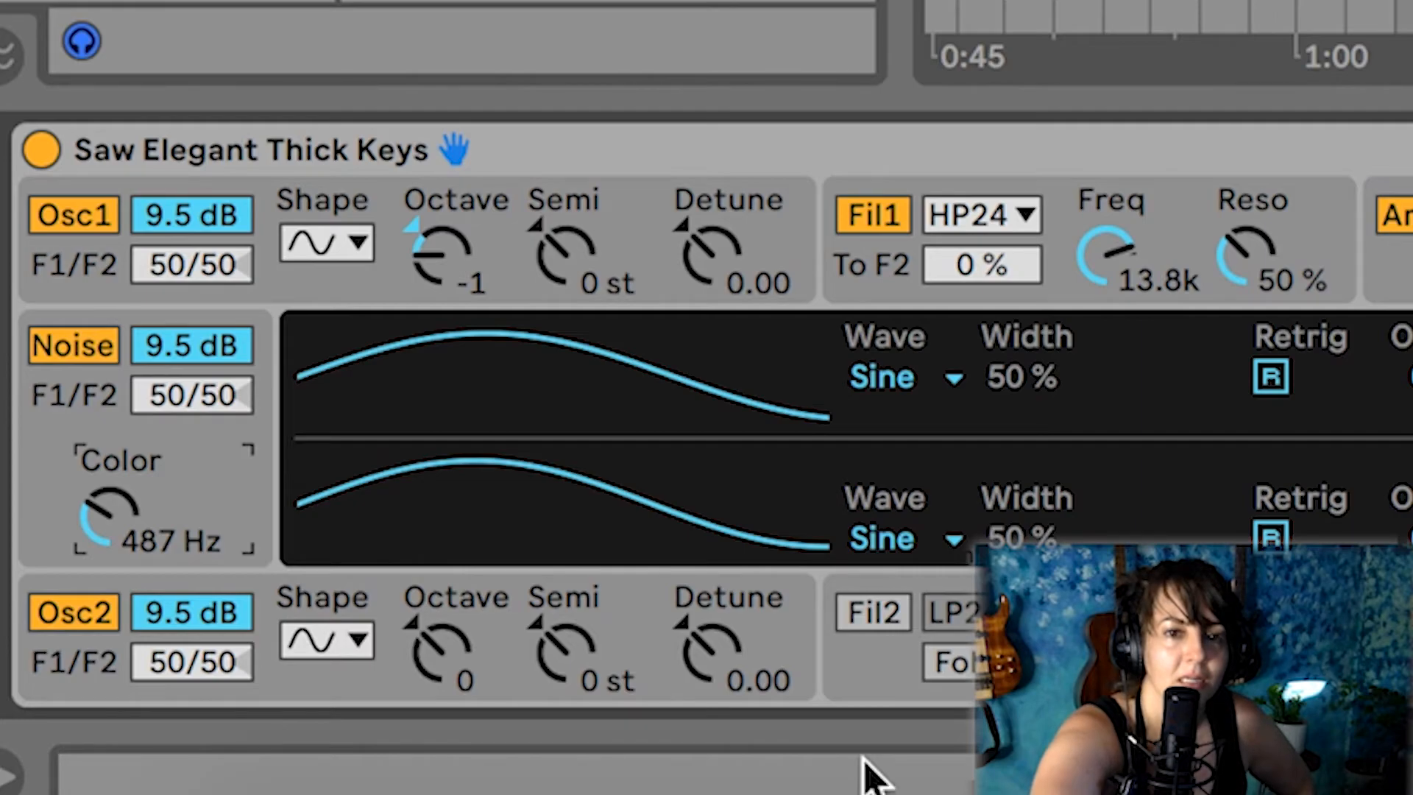
Switch on filter 2 and set its type to High-pass 12dB/oct
click(873, 618)
click(872, 618)
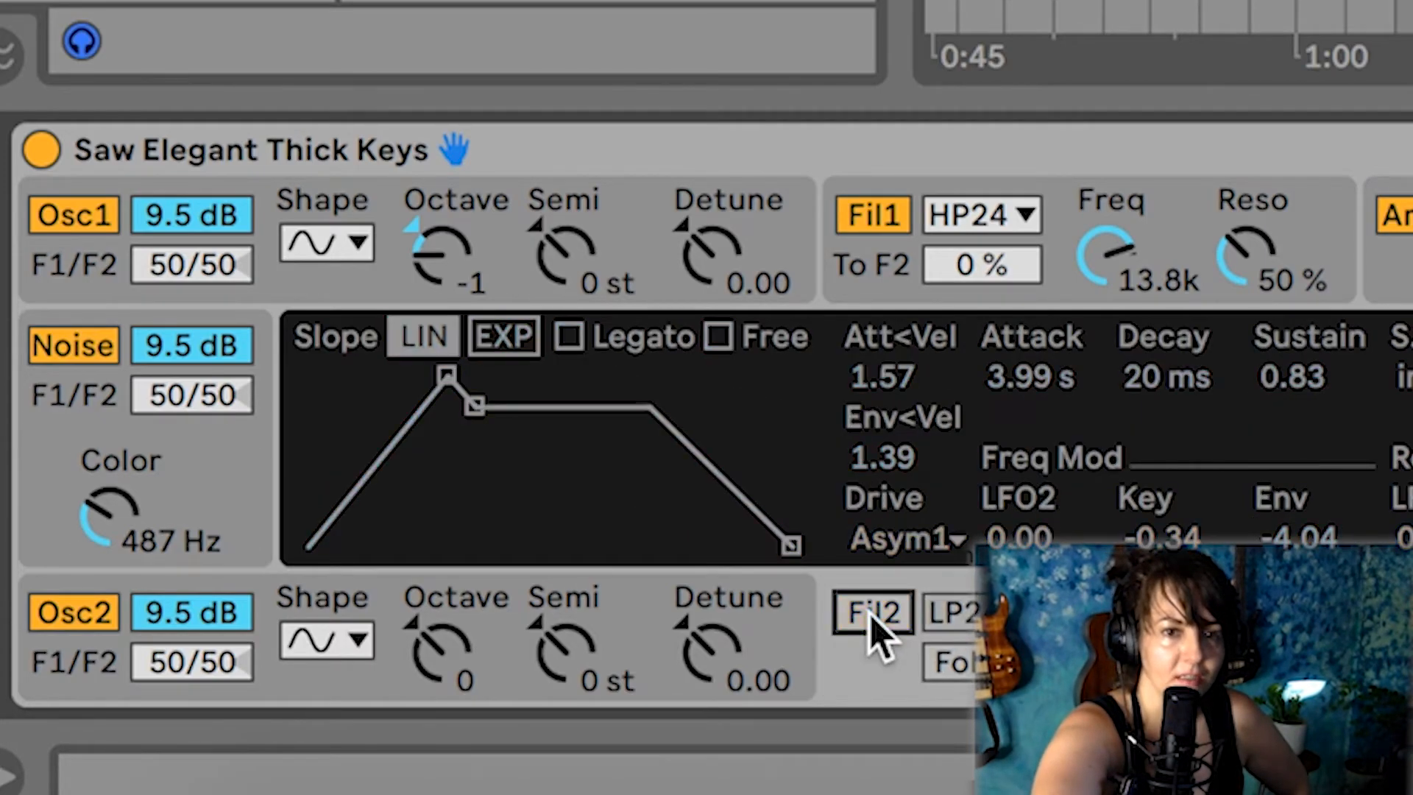
click(871, 618)
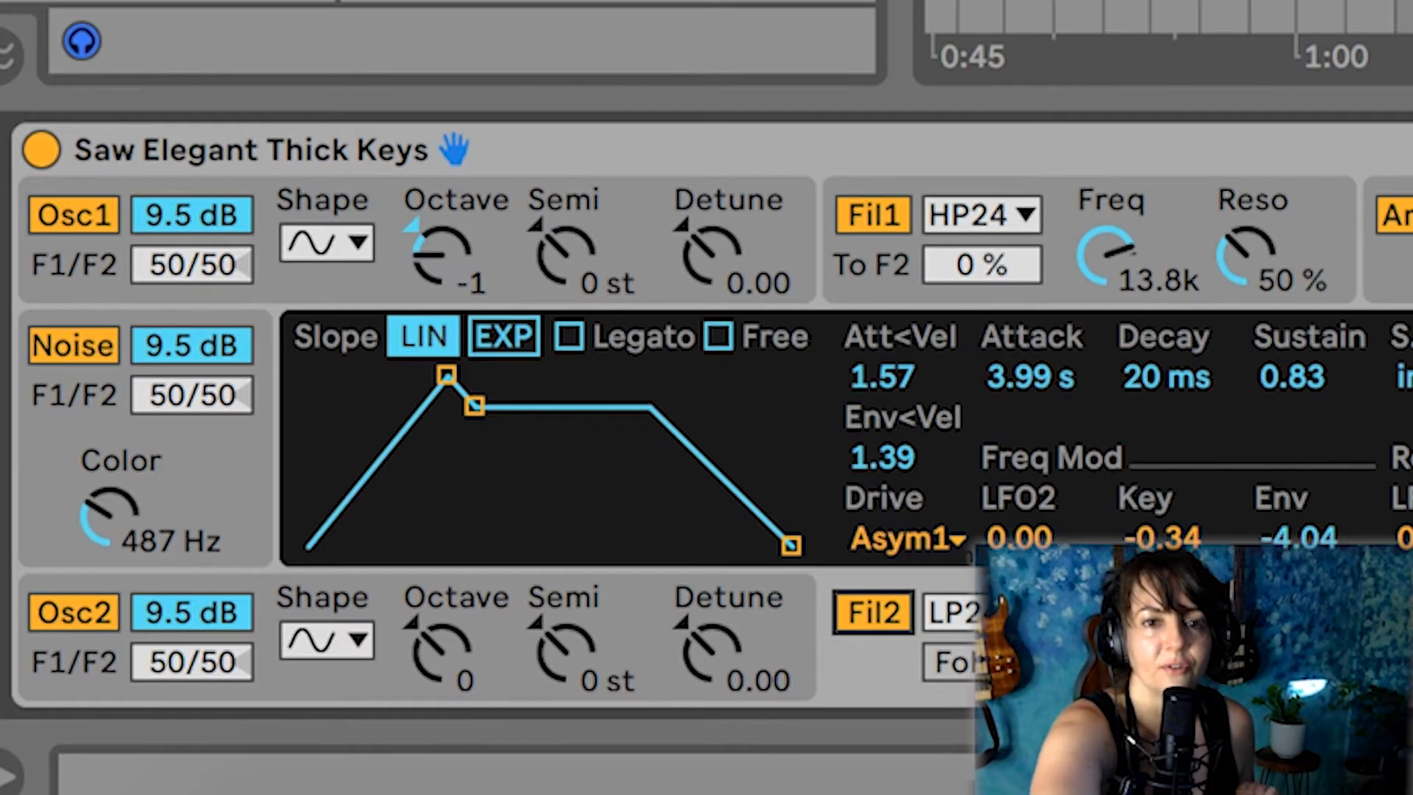
click(983, 215)
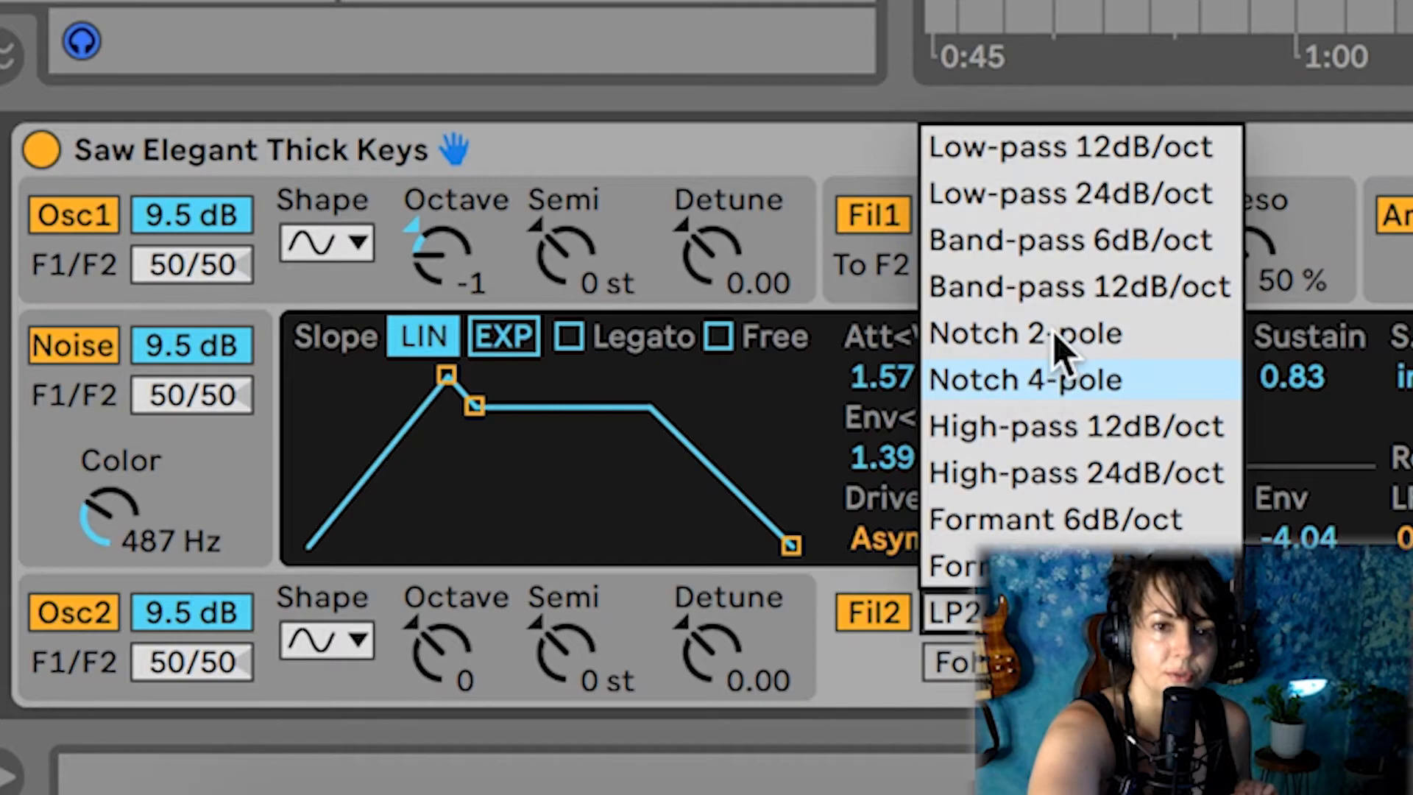
click(1060, 431)
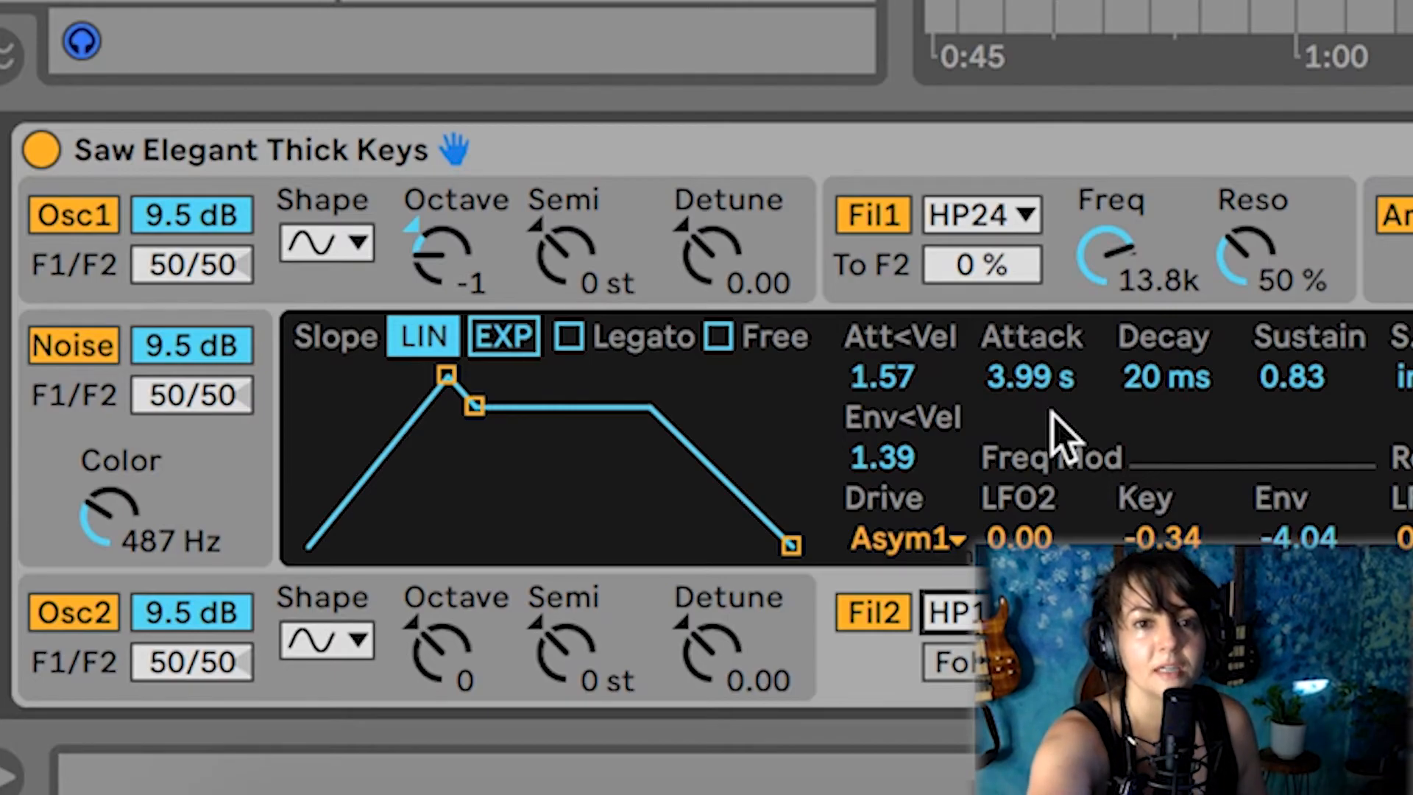
Set the types of filter 1 and filter 2 to Low-pass 12dB/oct
click(984, 216)
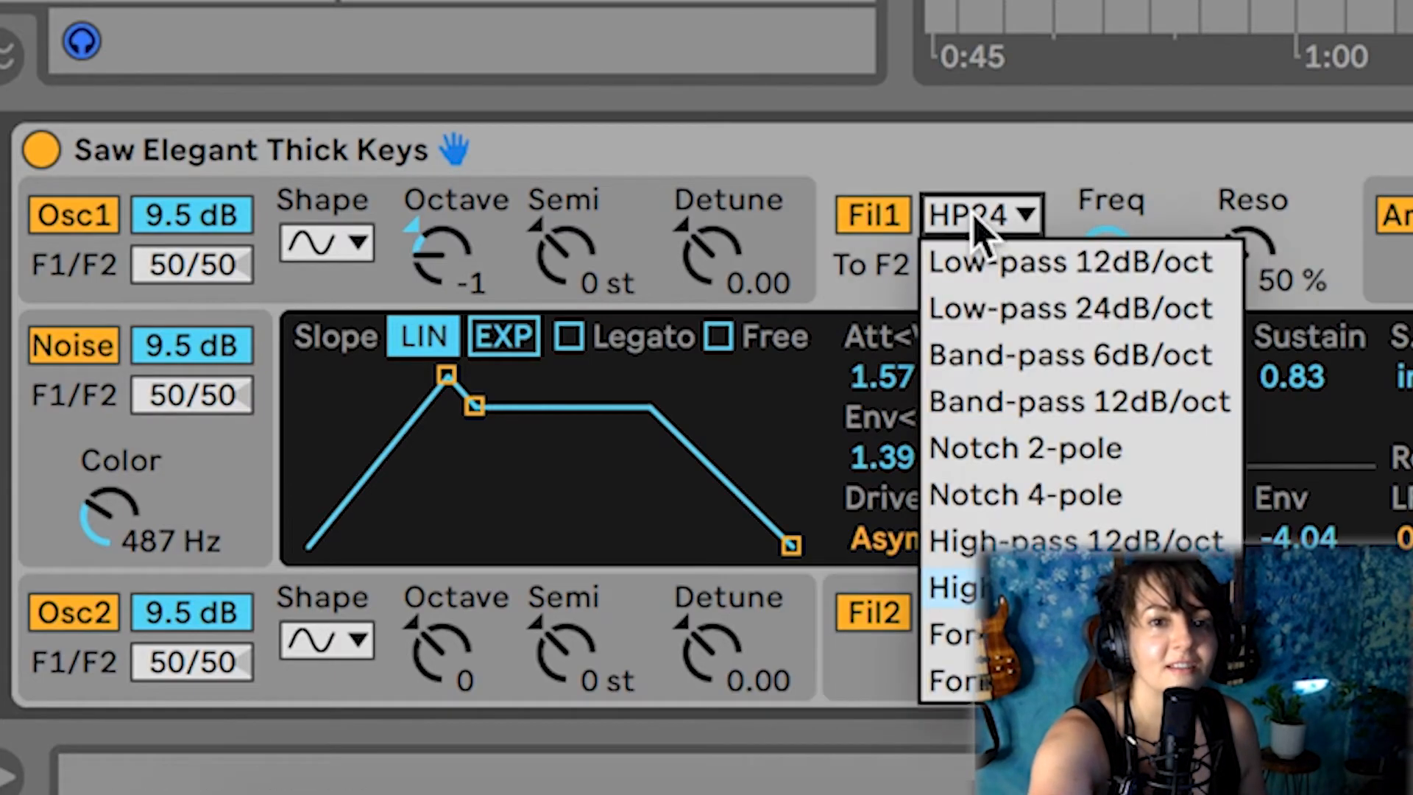
click(1009, 264)
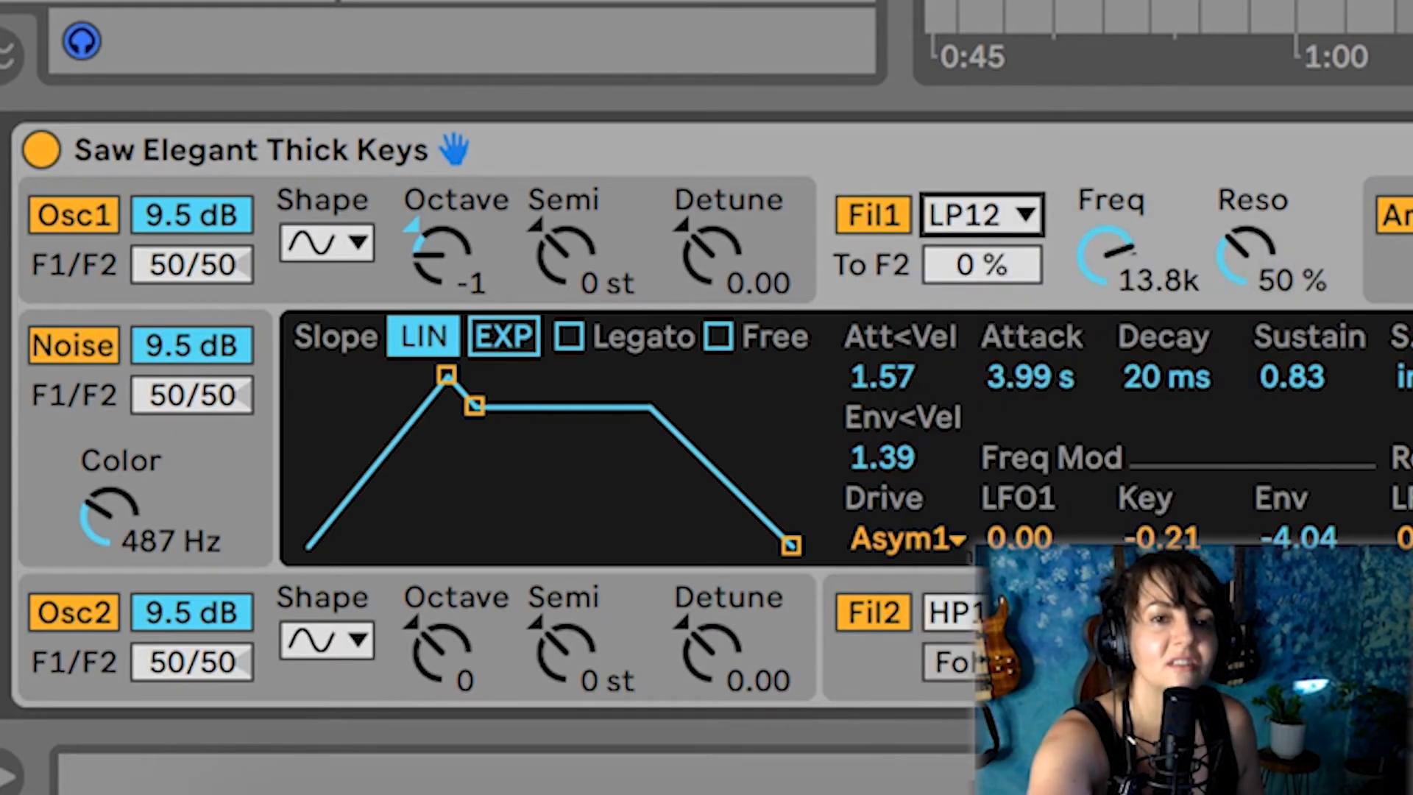
click(951, 613)
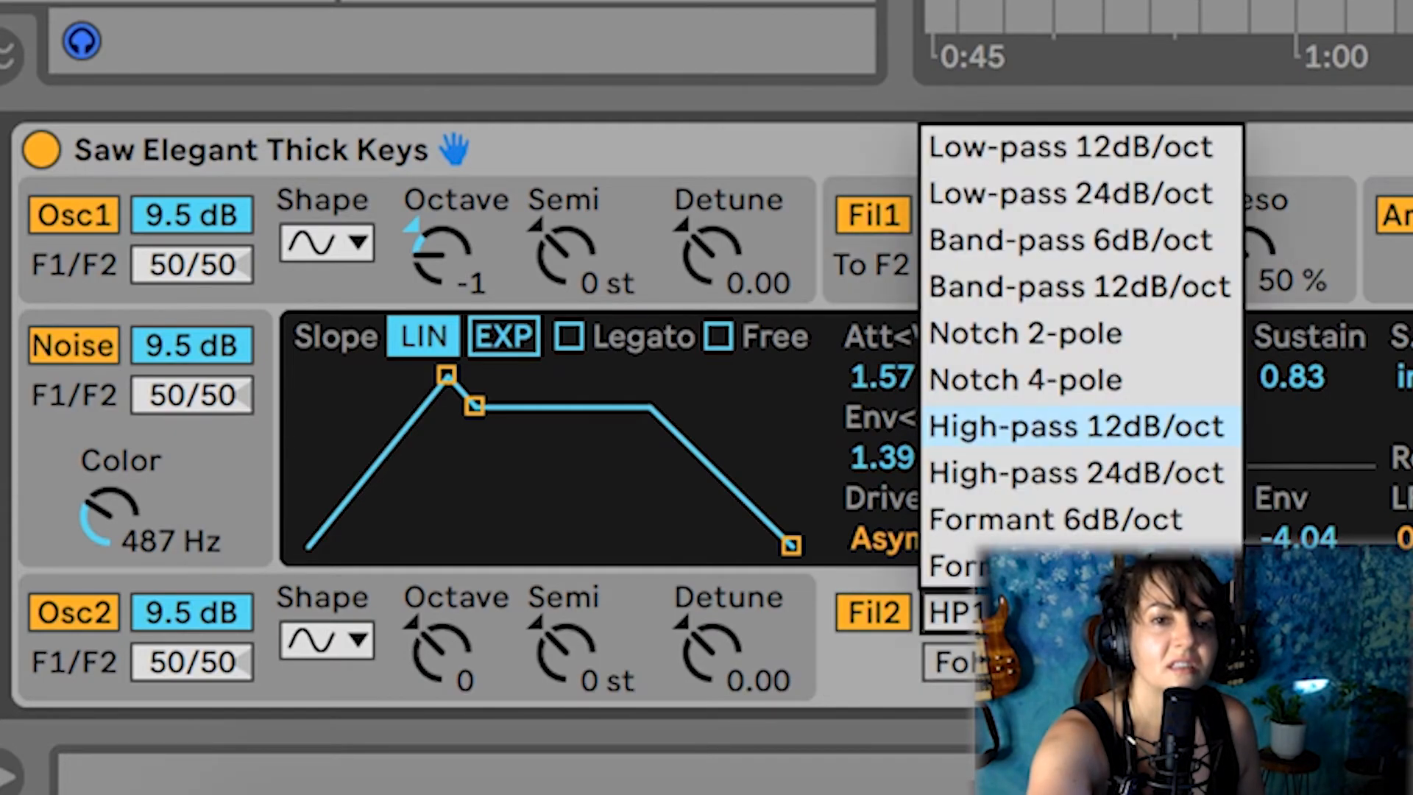
click(1045, 146)
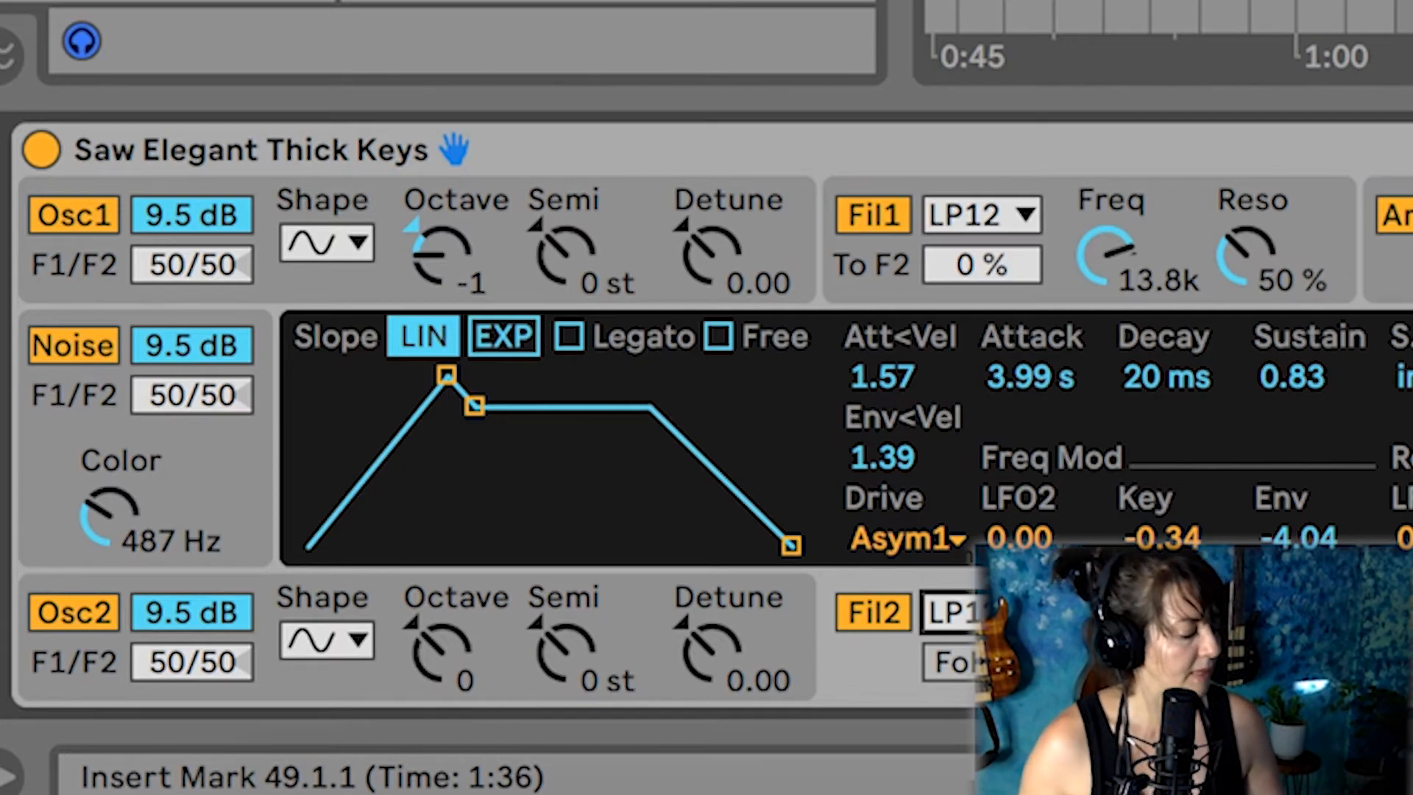